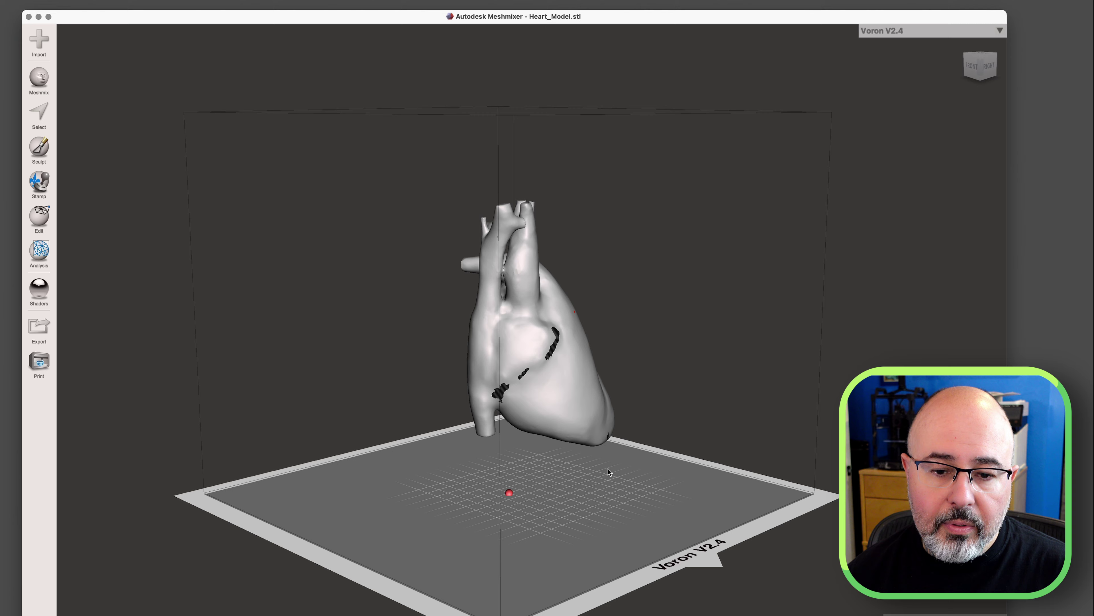
right_click_drag(629, 470, 559, 454)
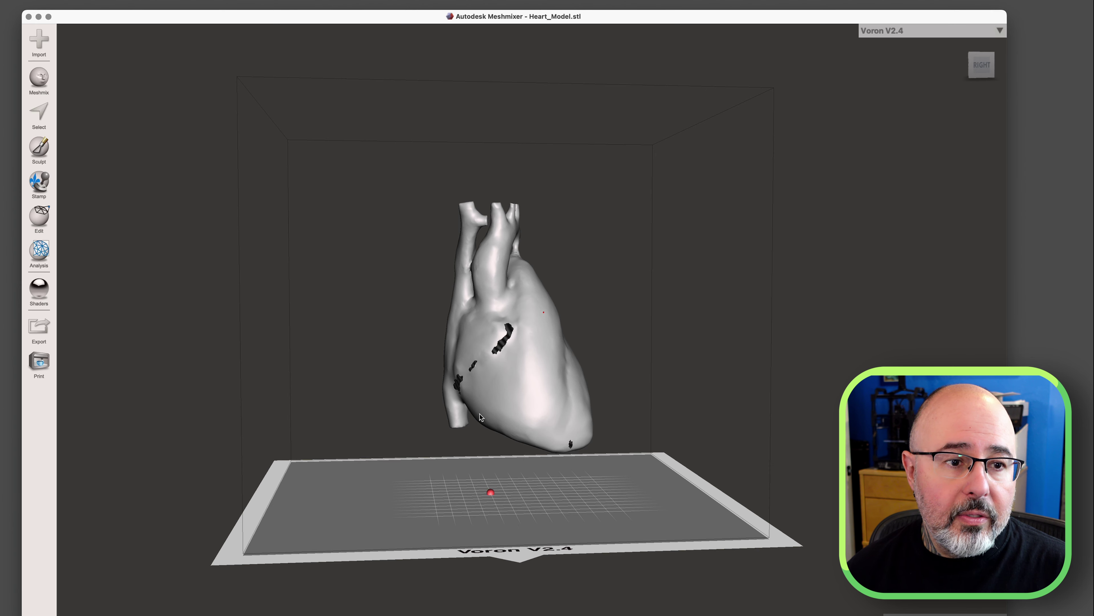
Step: Scale the heart uniformly by 1.8 to about 181 × 302 × 171 mm
left_click(40, 218)
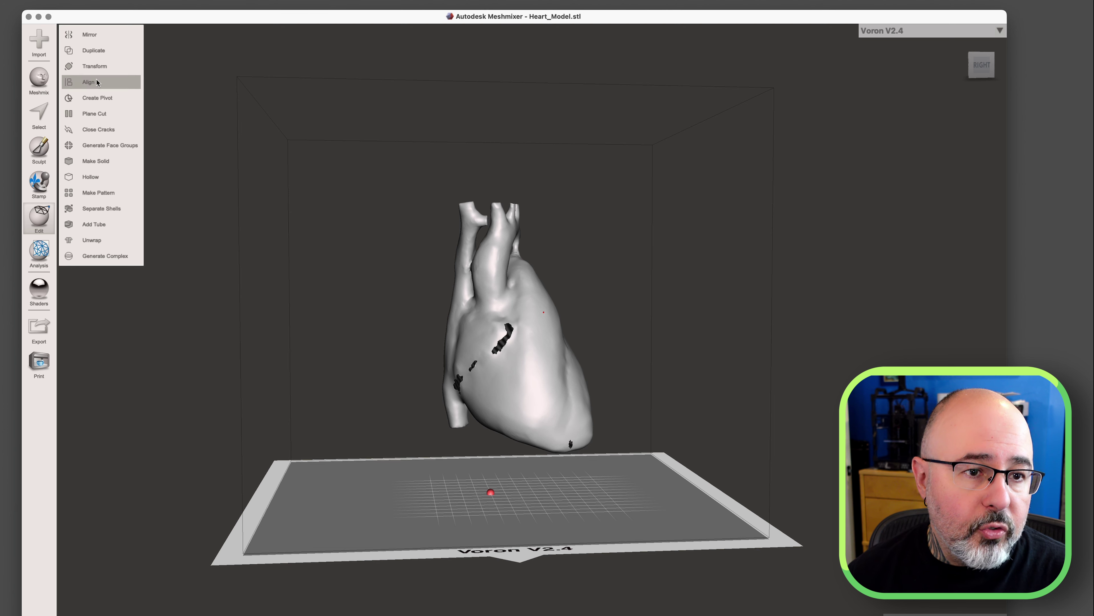
left_click(97, 67)
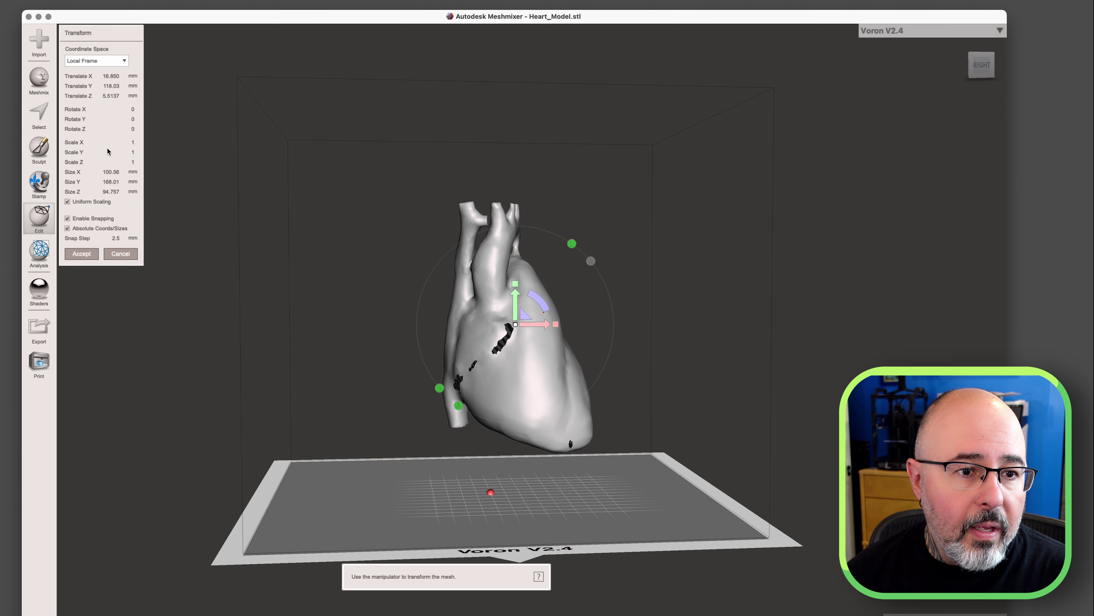
left_click(124, 142)
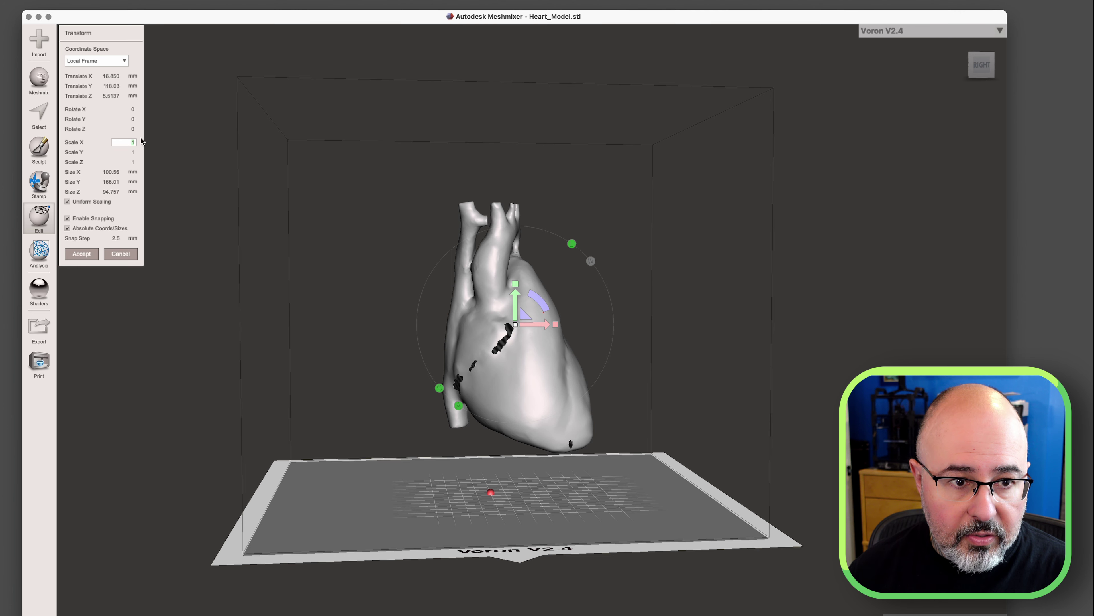
type("1.8")
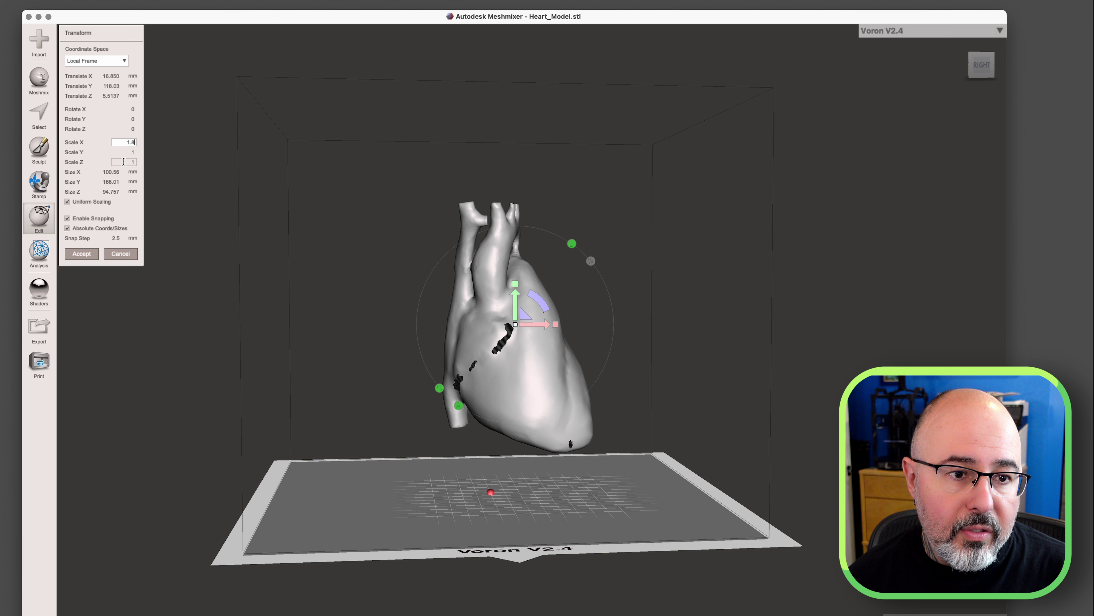
left_click(122, 151)
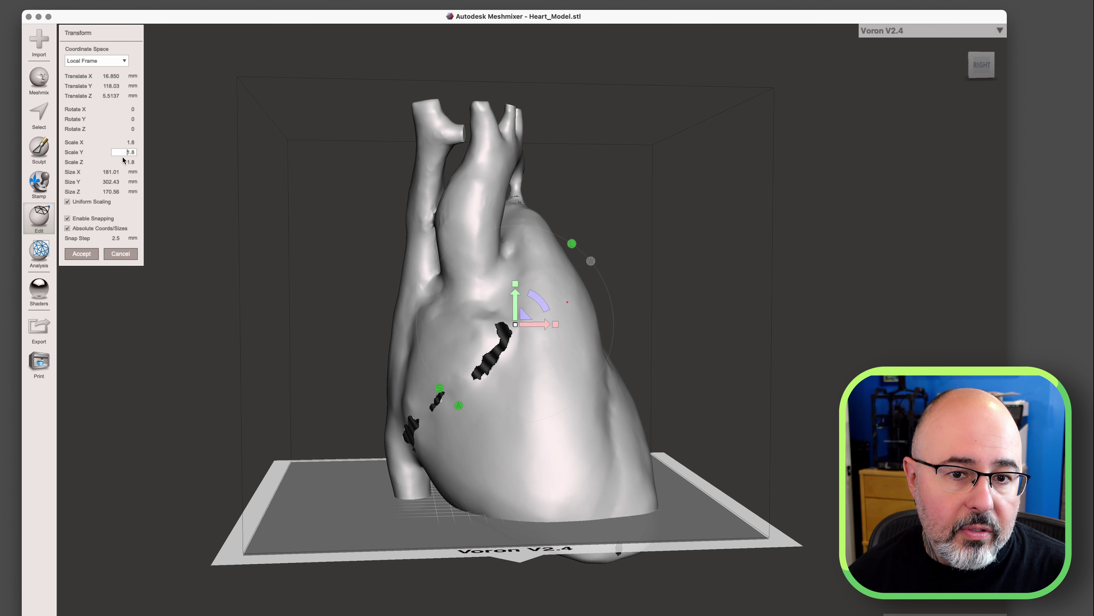
left_click(82, 253)
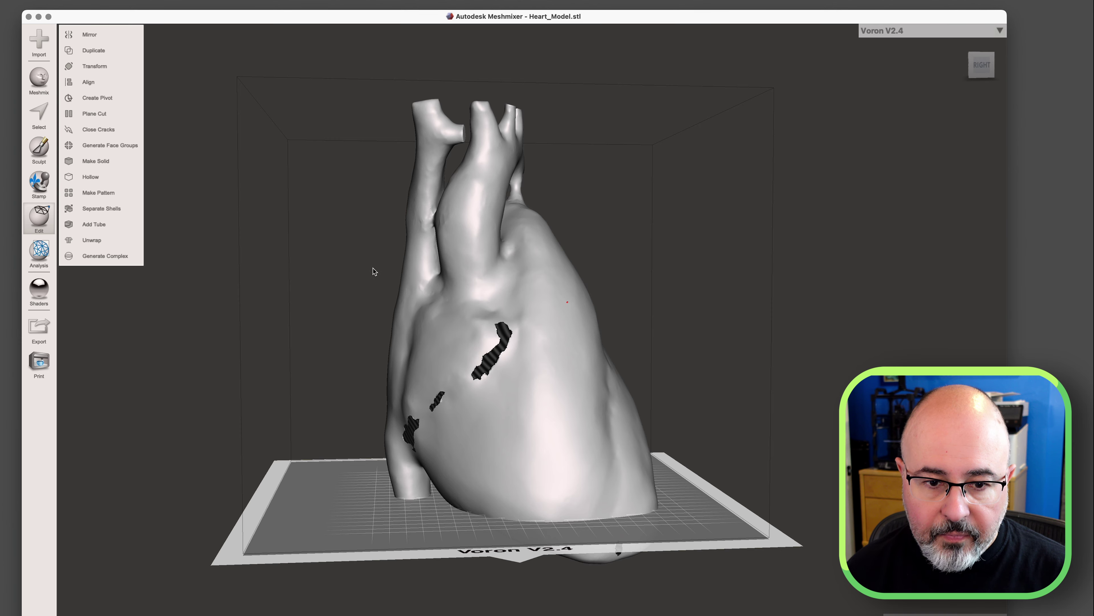
Step: Hollow the heart with a 2 mm wall and orbit to inspect the result
right_click_drag(372, 268, 337, 282)
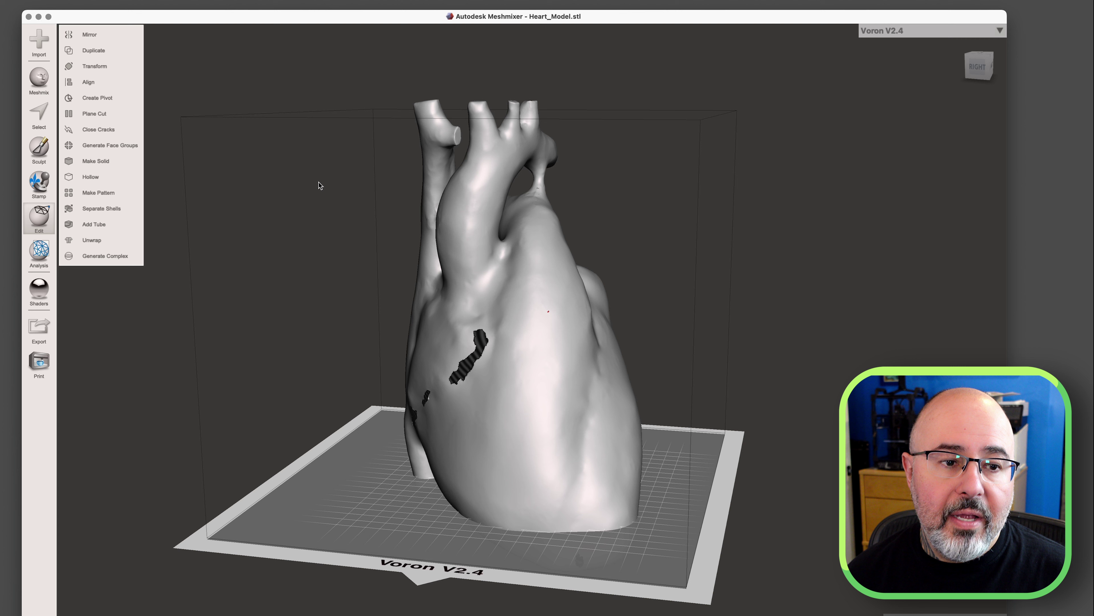
left_click(107, 177)
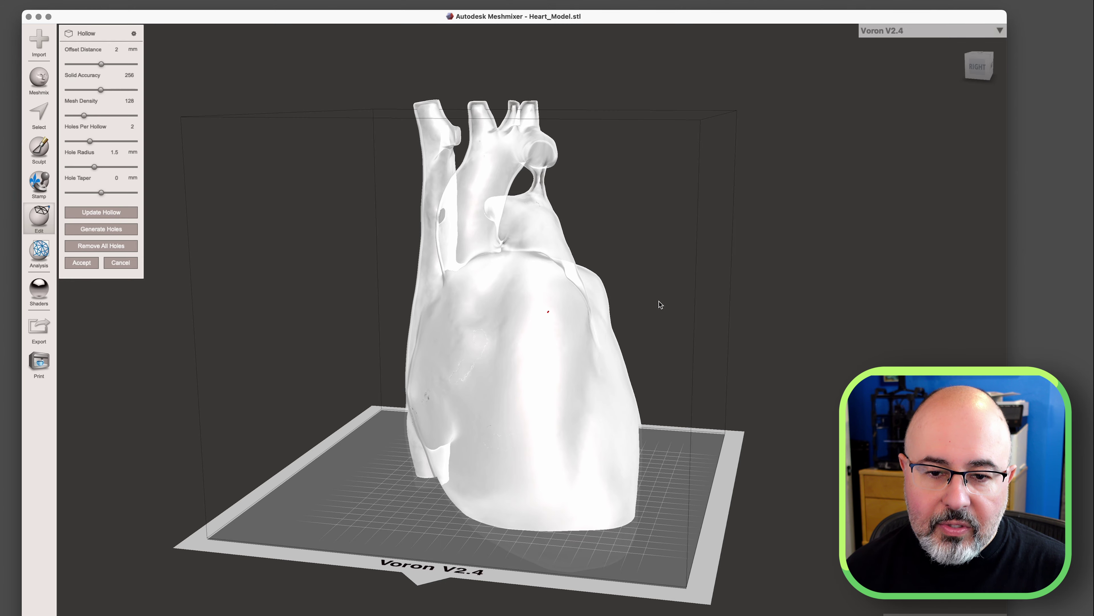
right_click_drag(666, 299, 724, 278)
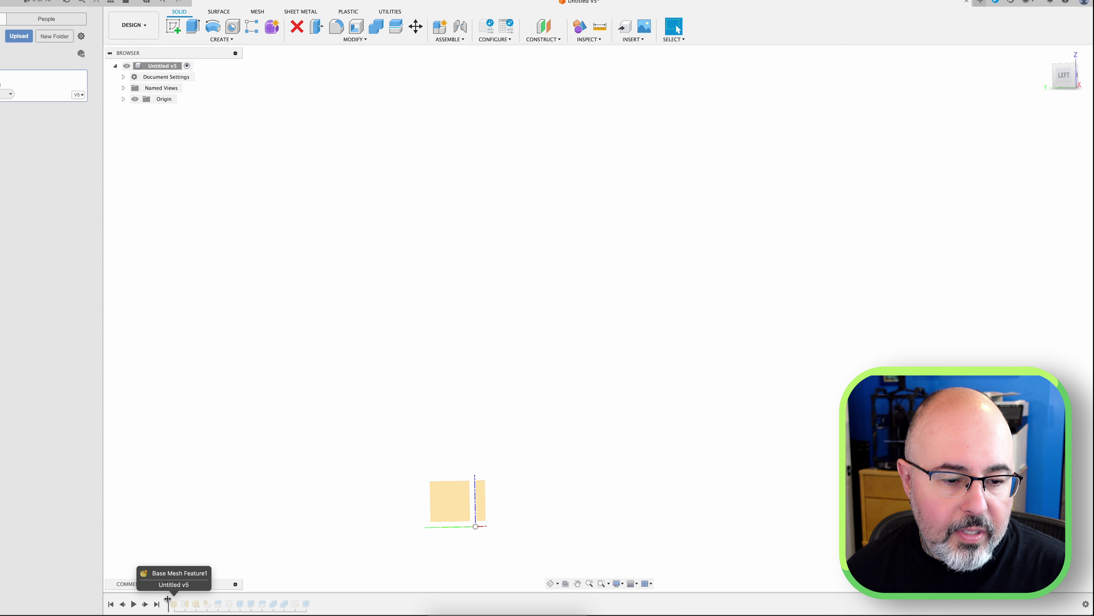
Step: Roll the history forward to reveal Heart_hollow_reduced and inspect the body from several angles
left_click_drag(173, 596, 173, 599)
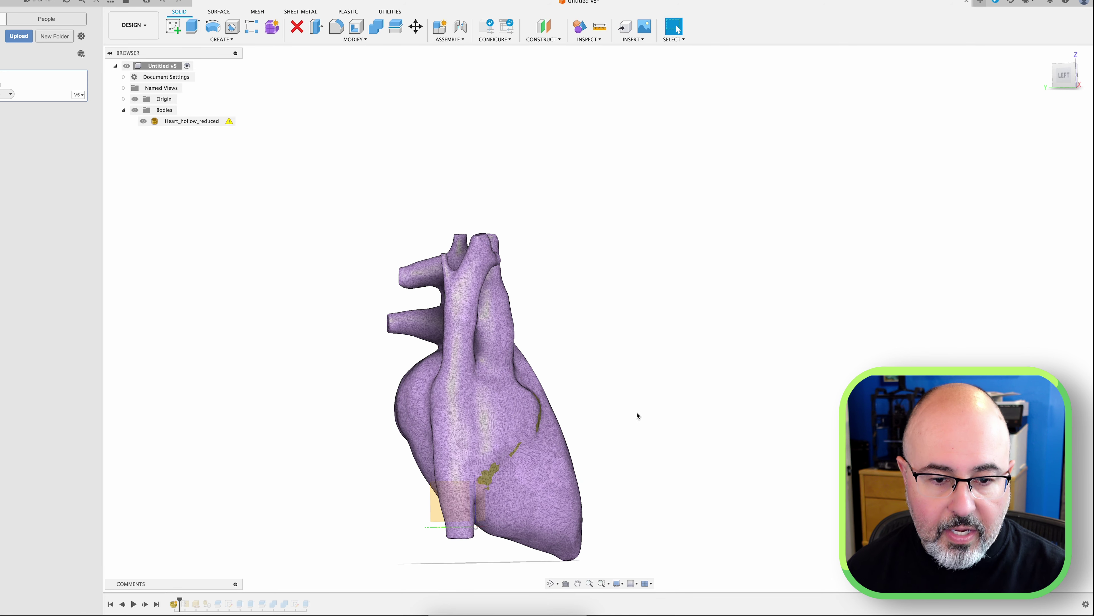
middle_click_drag(636, 417, 801, 269, "shift")
scroll(801, 269, "up", 8)
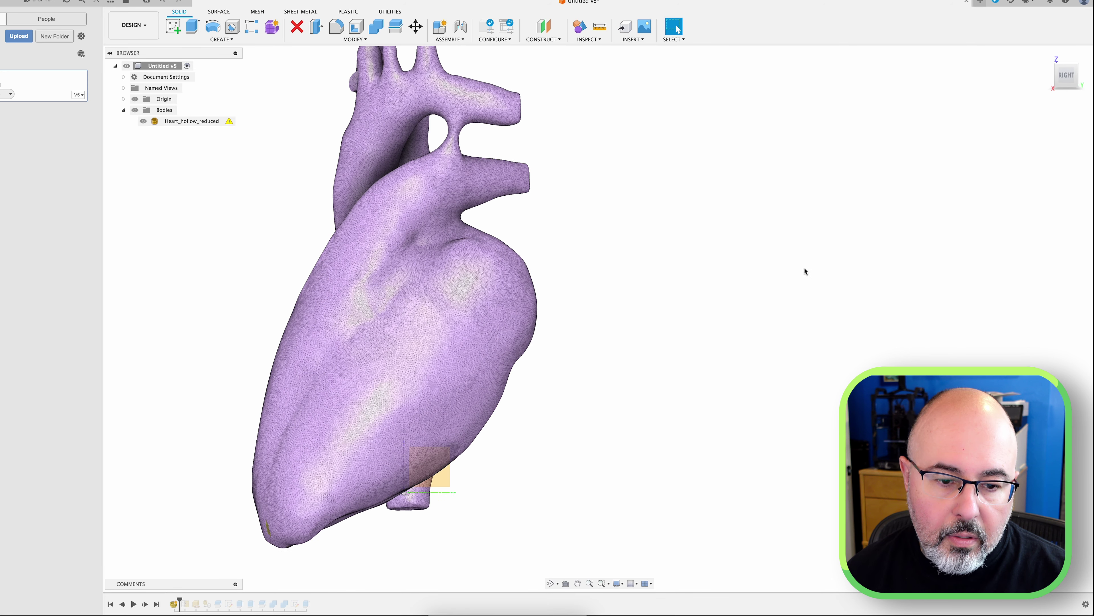
left_click(320, 544)
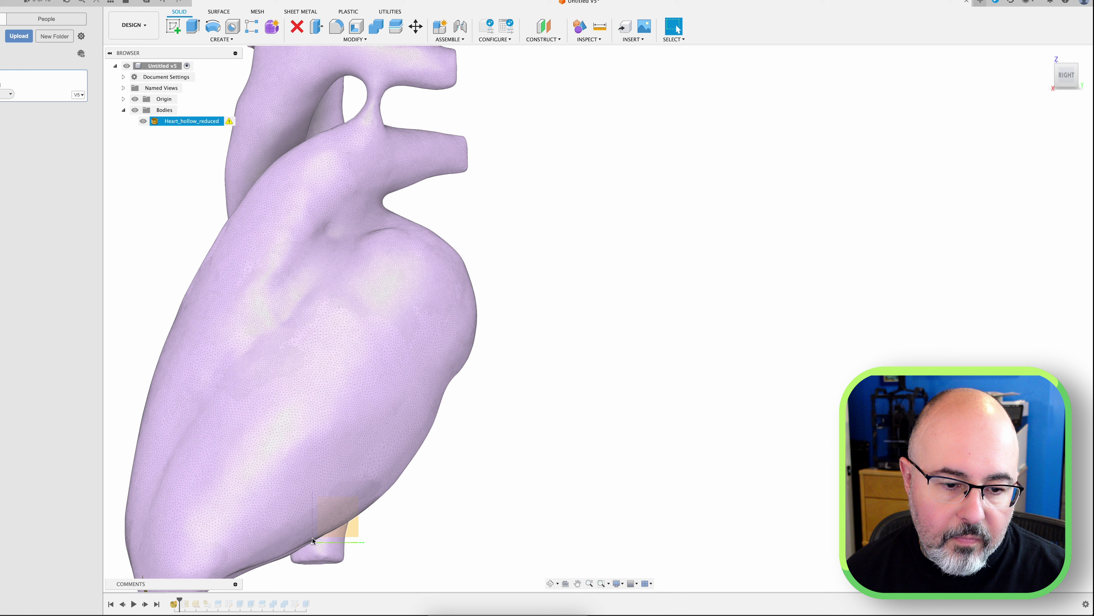
left_click(436, 457)
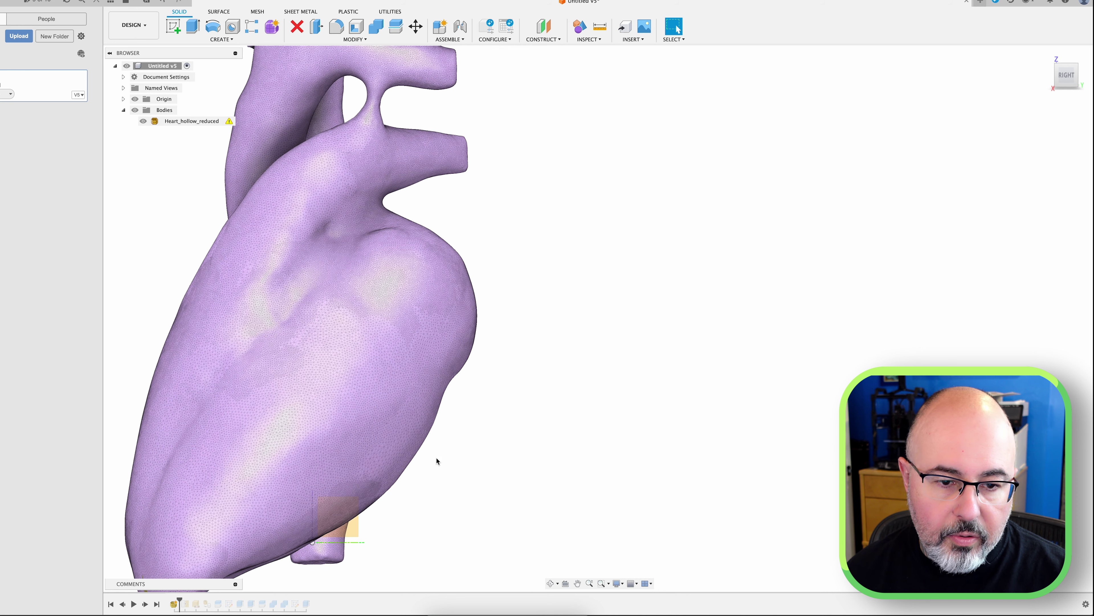
middle_click_drag(478, 450, 769, 412)
key("Escape")
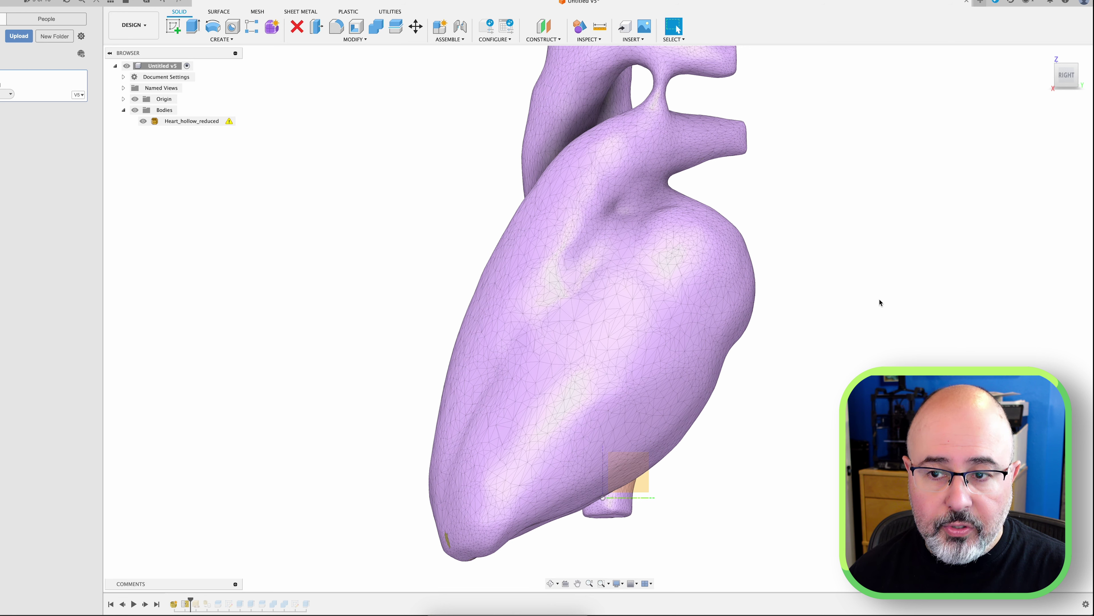
left_click(559, 453)
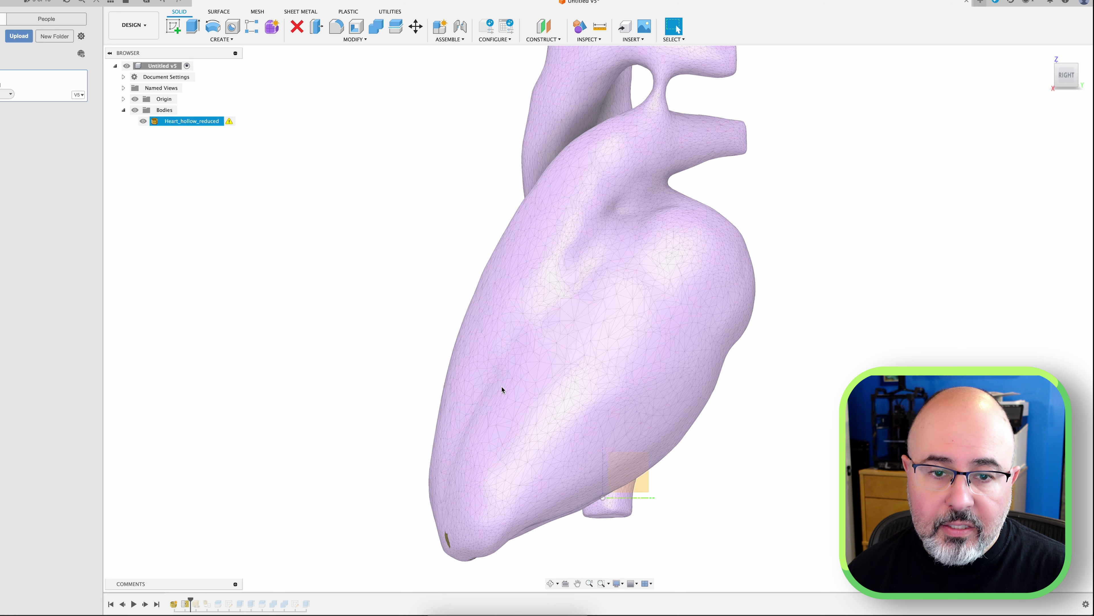
left_click(436, 389)
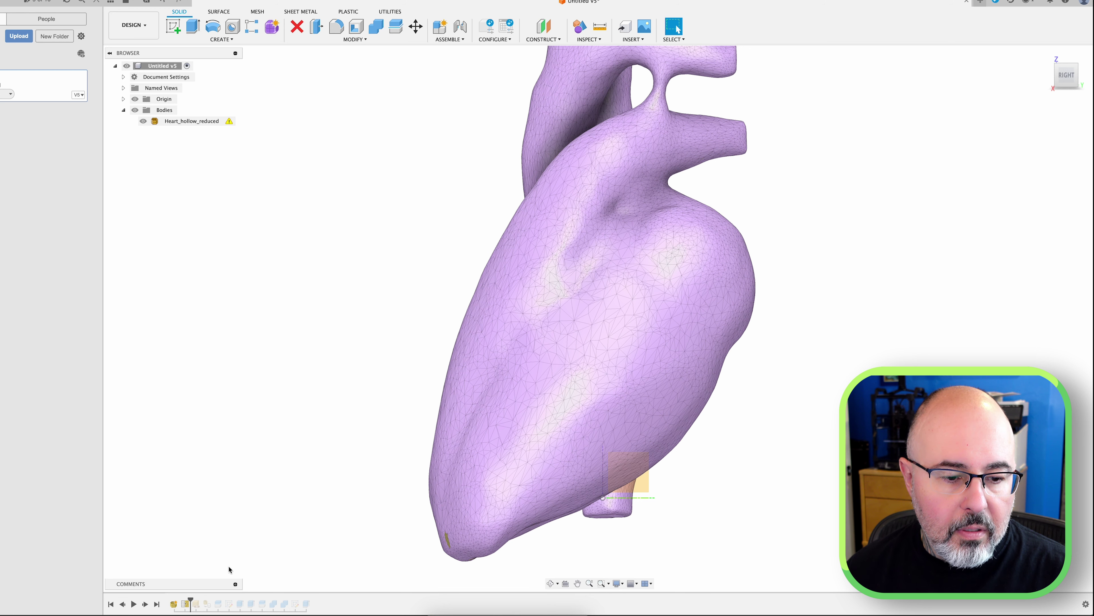
Step: From the front view, step the history past the mesh repair and Split1 features
middle_click_drag(286, 489, 361, 484, "shift")
left_click(476, 409)
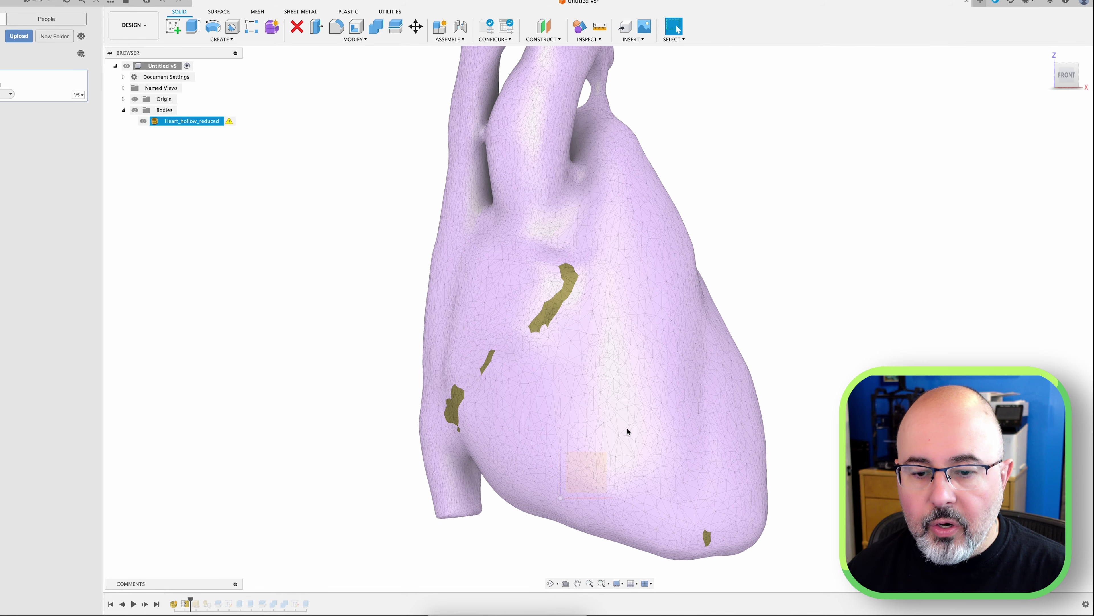
key("Escape")
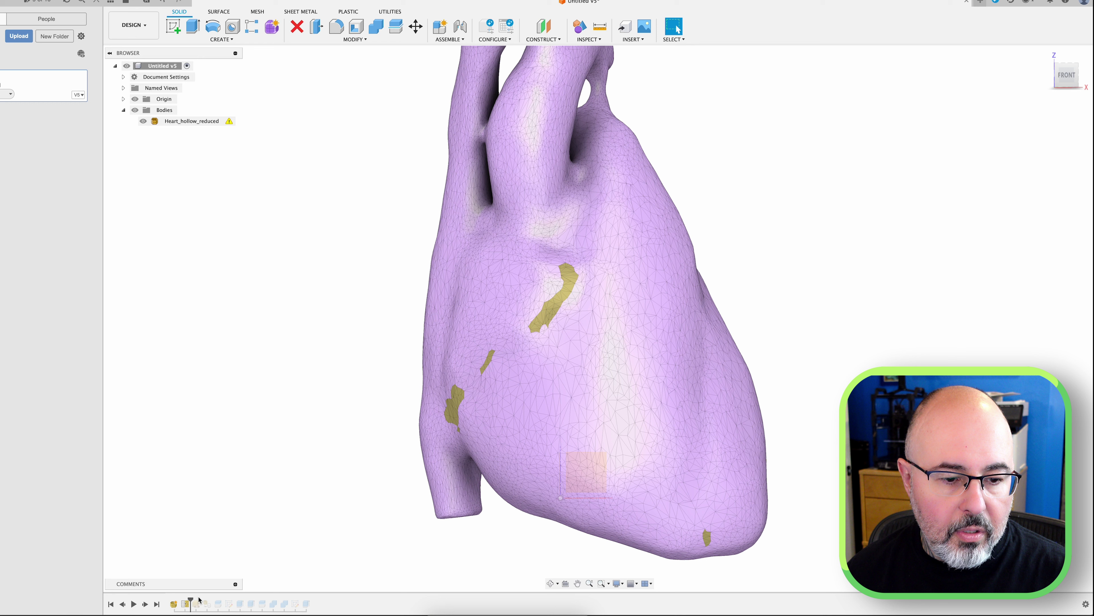
left_click_drag(190, 600, 199, 600)
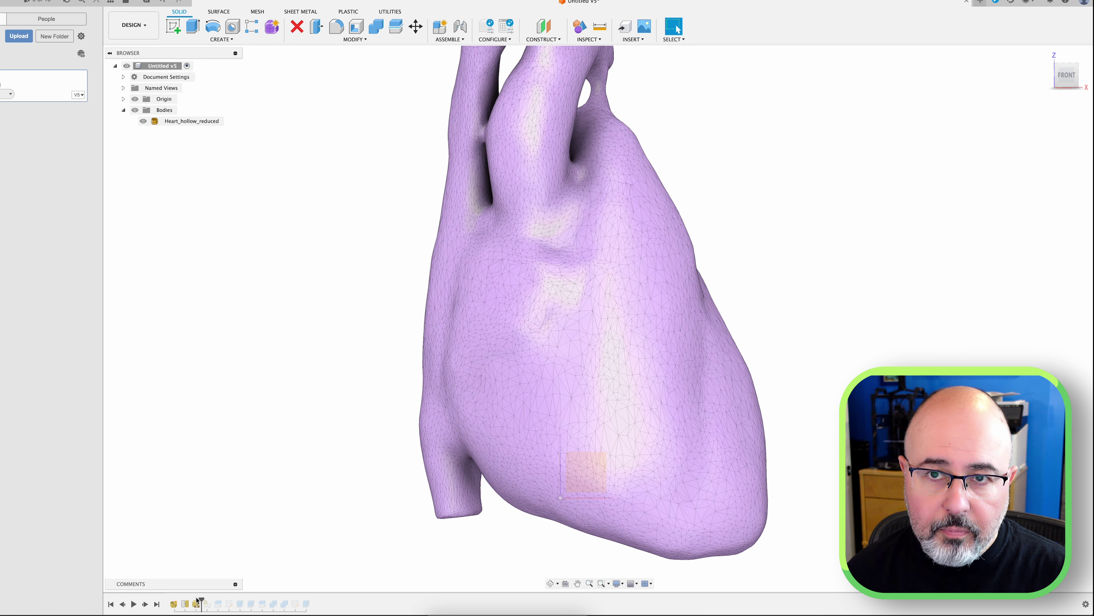
left_click_drag(198, 600, 213, 599)
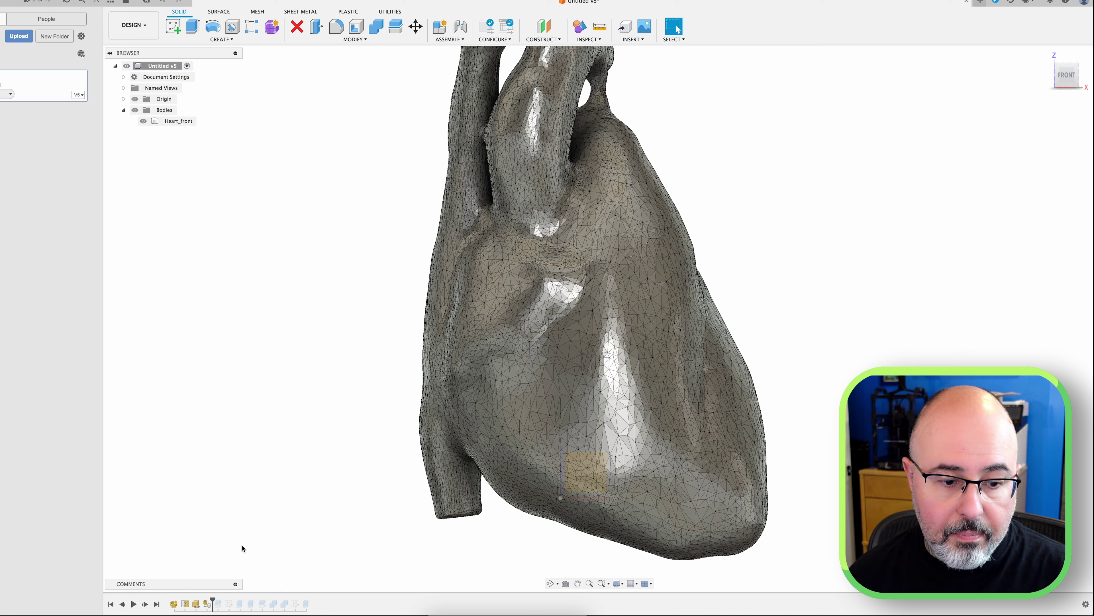
Step: Step the history past the split so Heart_front and Heart_back both appear
left_click(729, 466)
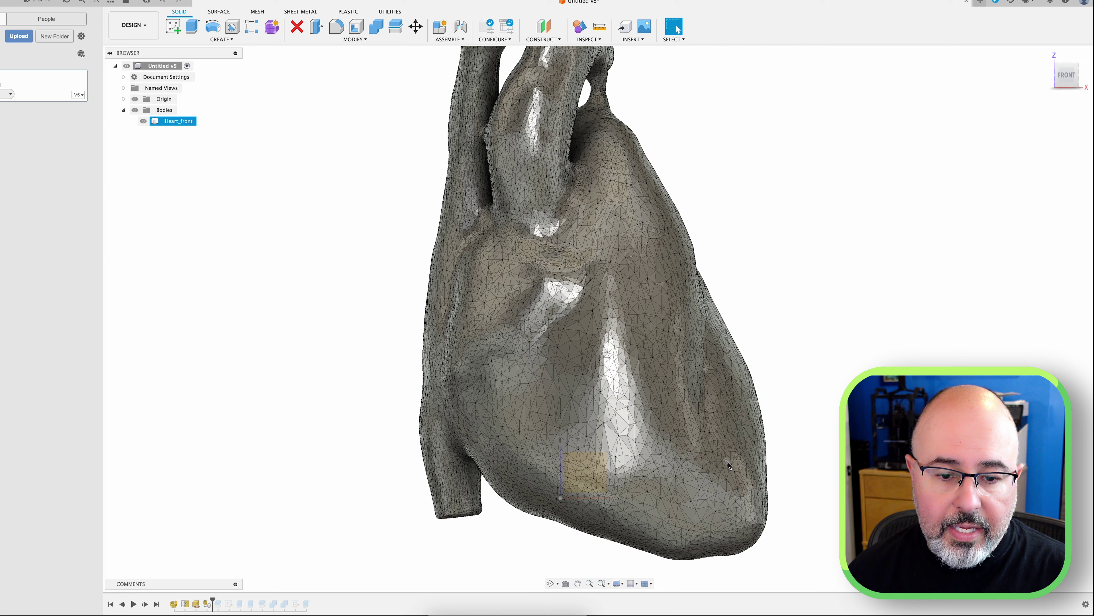
left_click(797, 423)
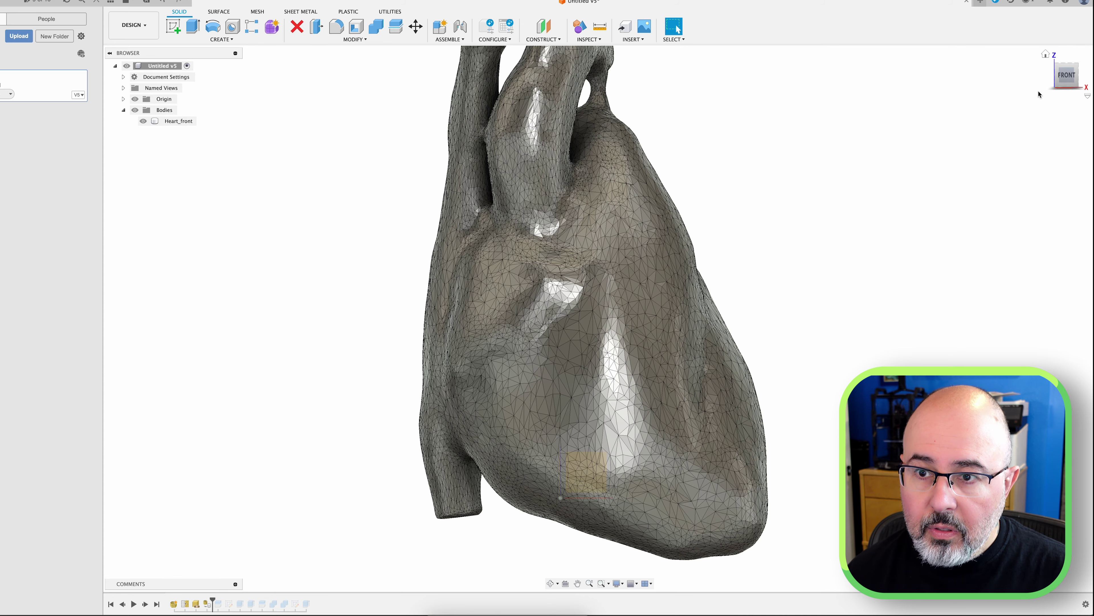
middle_click_drag(599, 319, 500, 319, "shift")
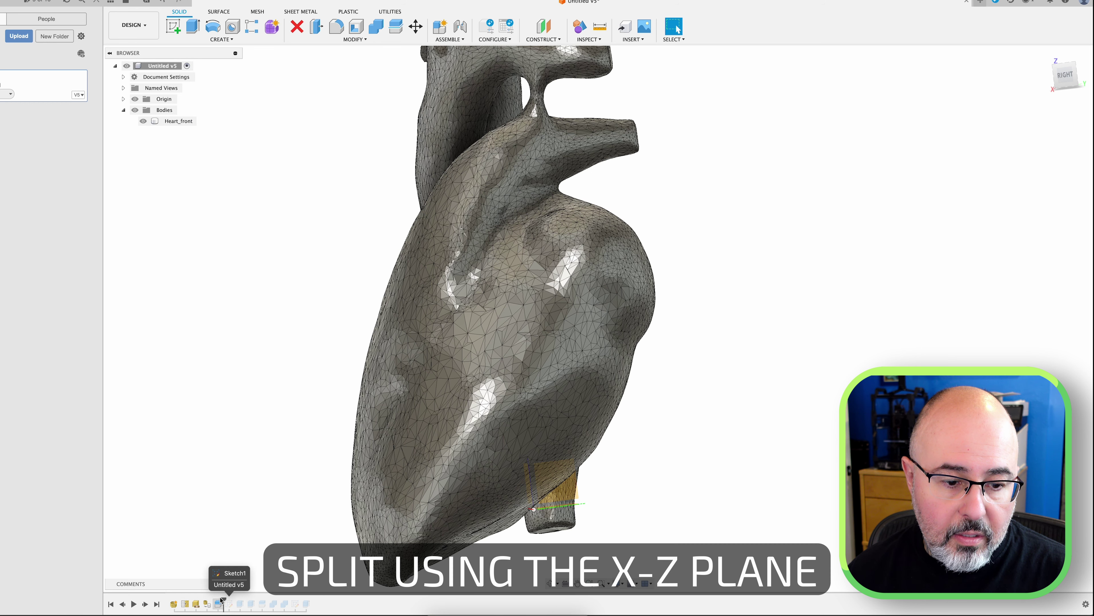
left_click_drag(220, 601, 223, 600)
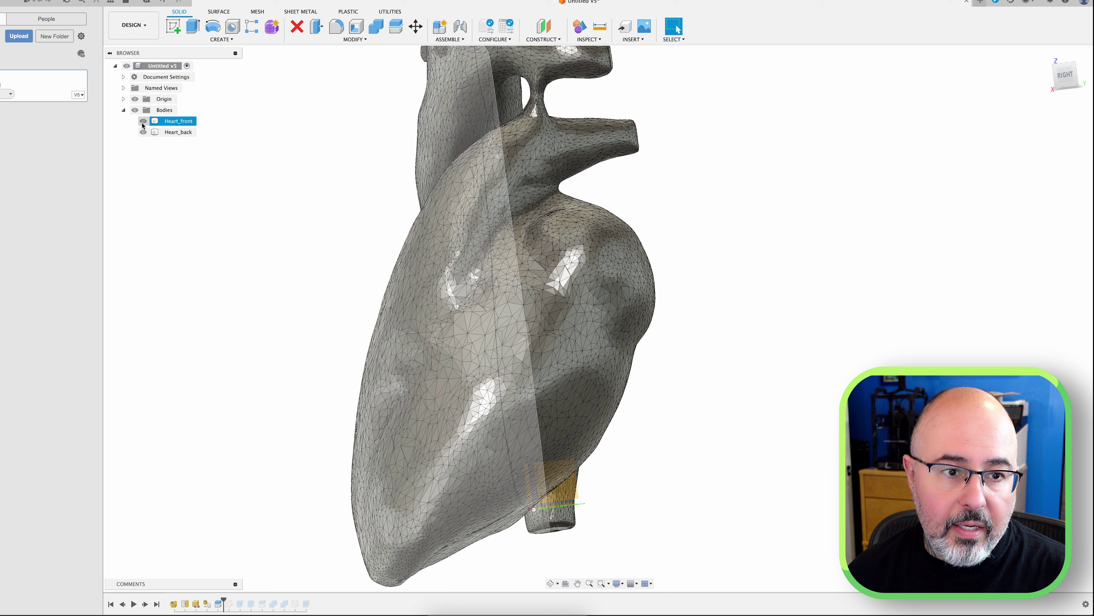
Step: Hide Heart_front and view the hollow back half straight from the front
left_click(143, 121)
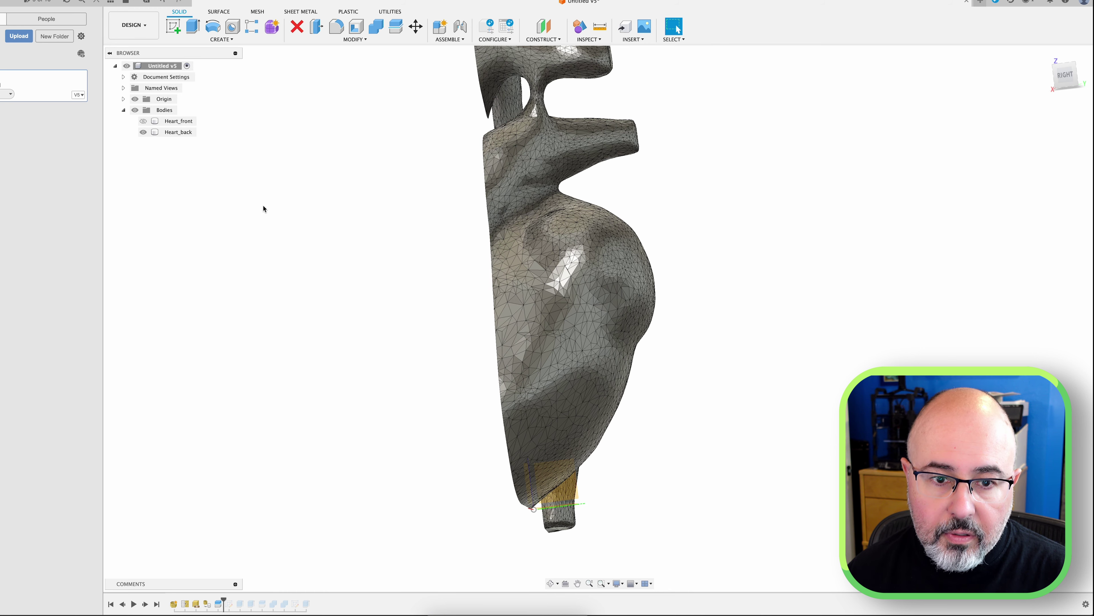
middle_click_drag(263, 208, 340, 198, "shift")
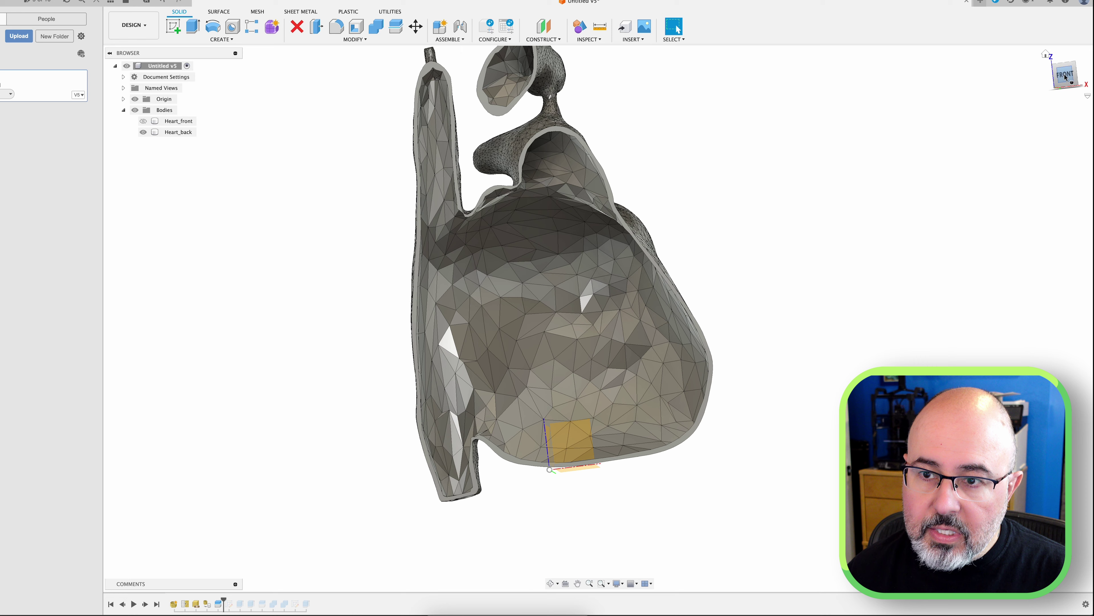
left_click(1067, 75)
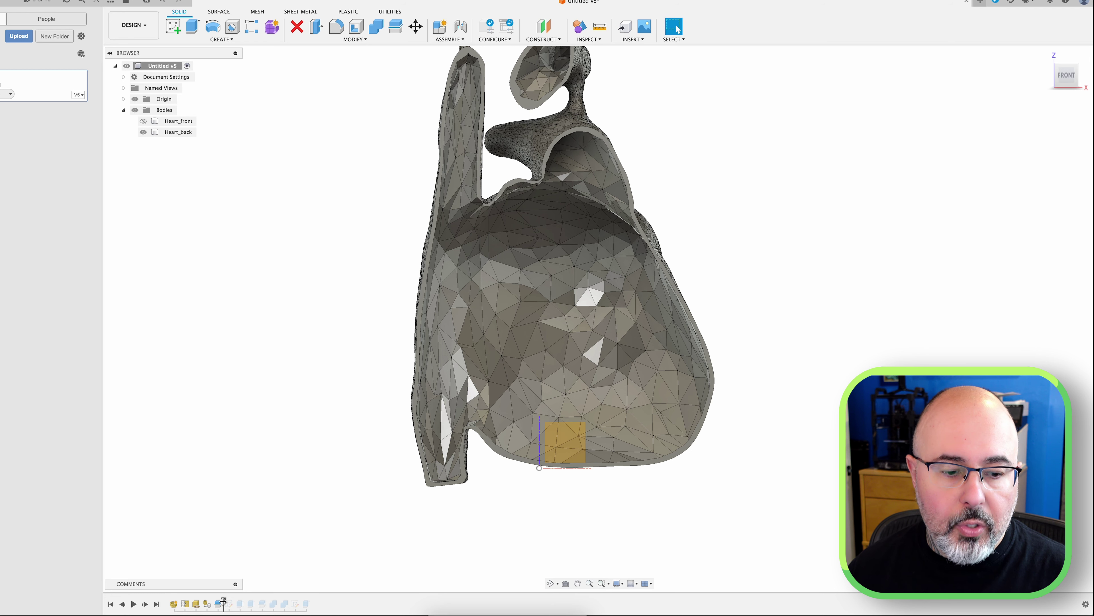
Step: Restore the next feature and turn on Sketch1 to show its four rim circles
left_click_drag(223, 601, 232, 600)
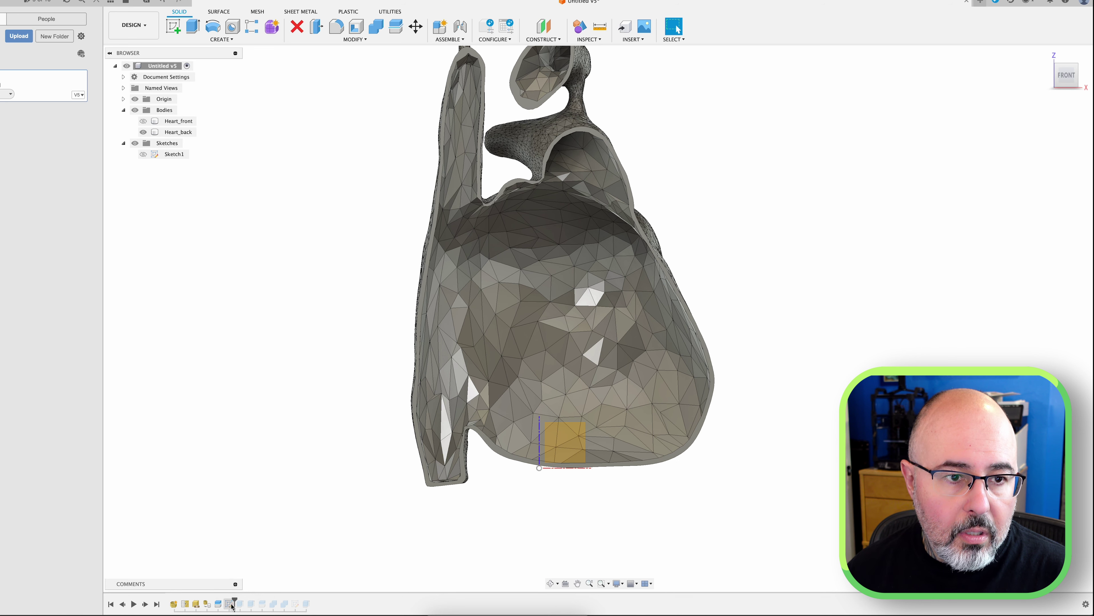
left_click(149, 155)
left_click(148, 154)
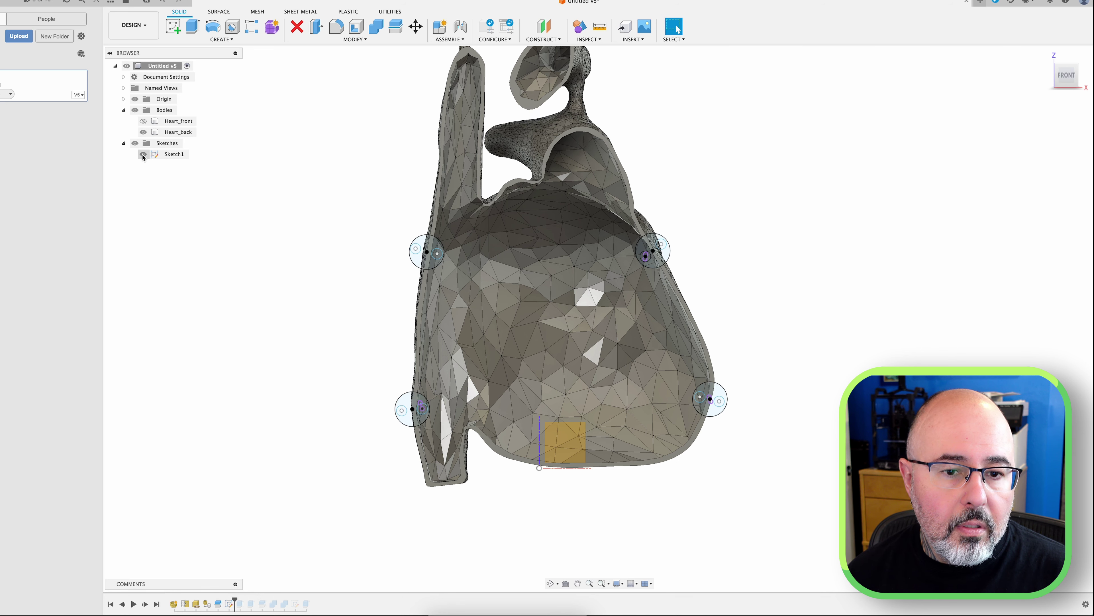
scroll(237, 425, "down", 2)
scroll(237, 425, "up", 5)
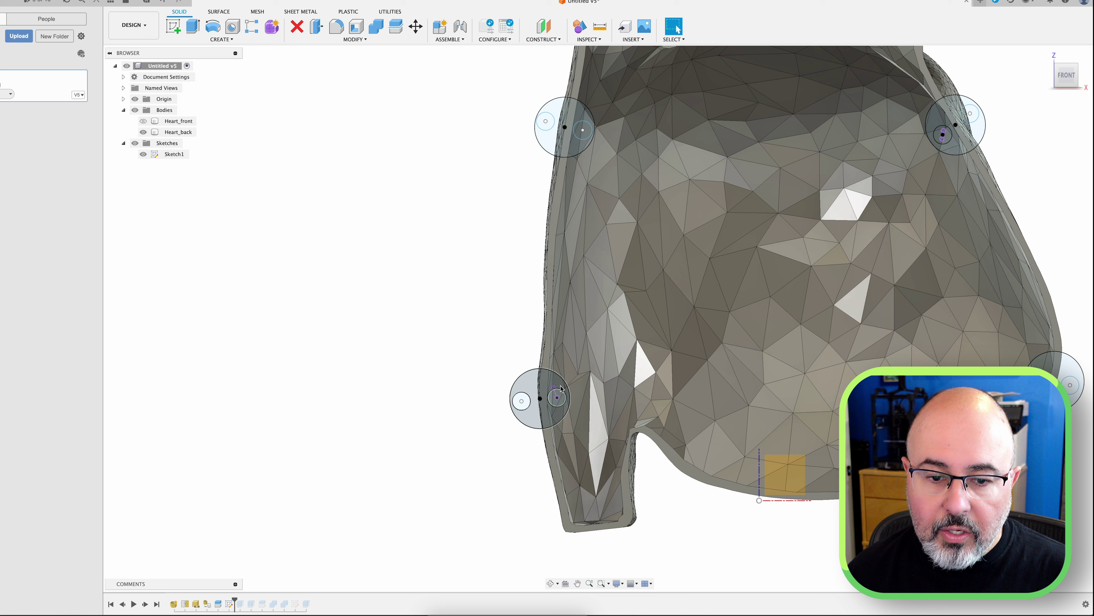
left_click(554, 362)
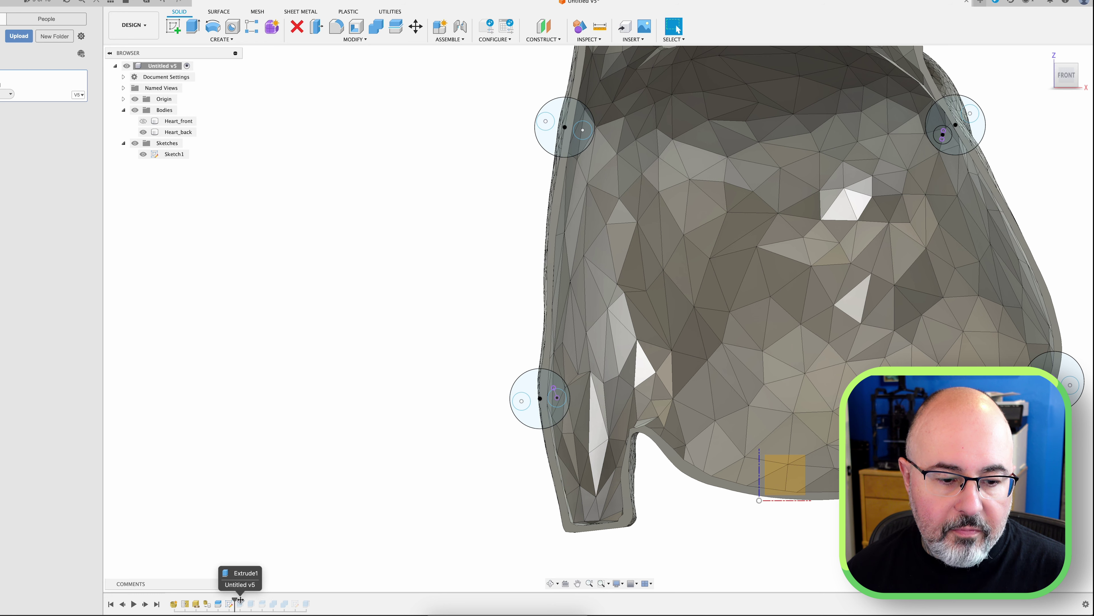
Step: Step past Extrude1 to add bosses Body3–Body6 and inspect the upper-left boss
left_click_drag(235, 602, 246, 602)
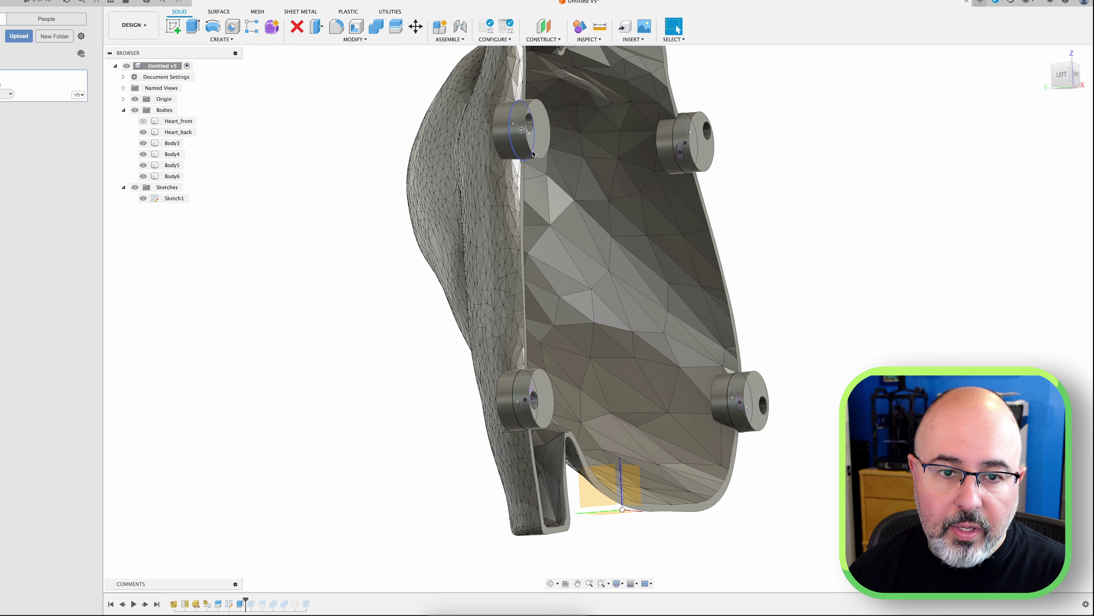
left_click(508, 156)
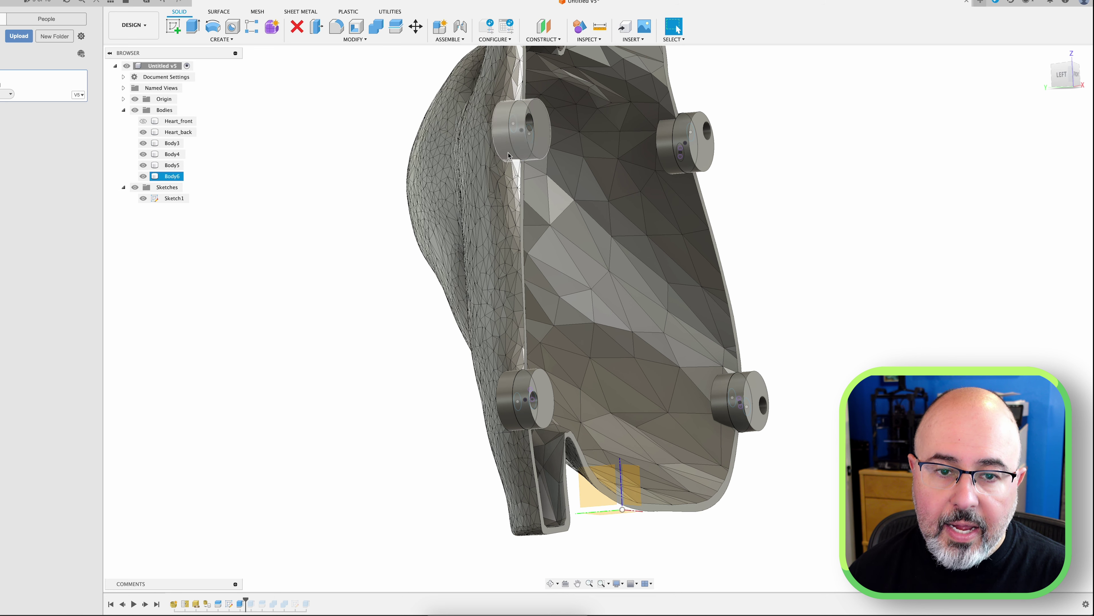
left_click(513, 154)
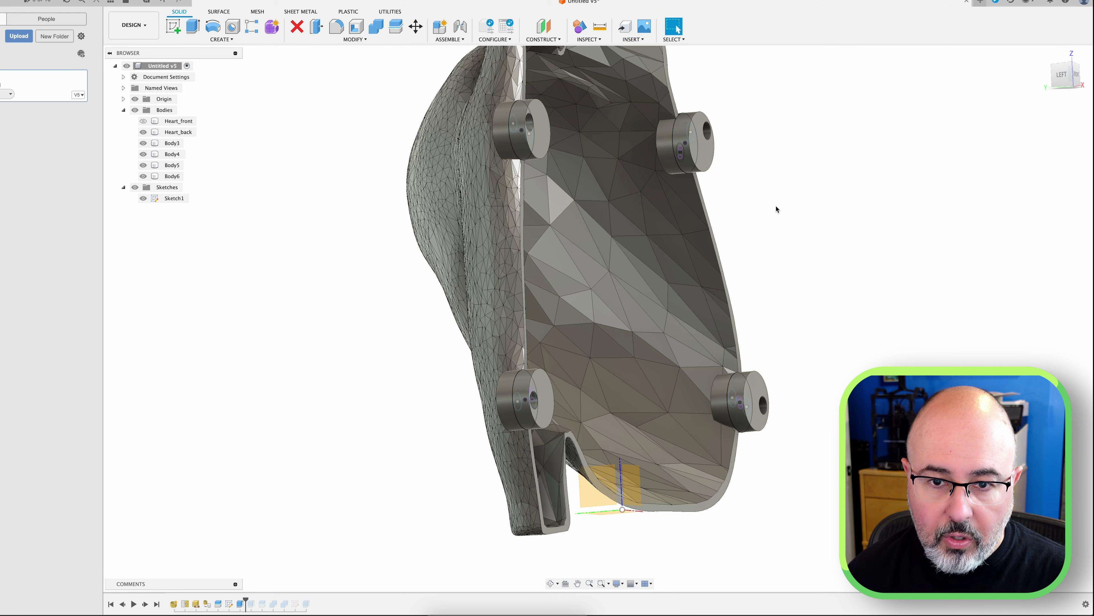
mouse_move(776, 210)
middle_mouse_down("shift")
mouse_move(719, 212)
mouse_move(765, 206)
middle_mouse_up("shift")
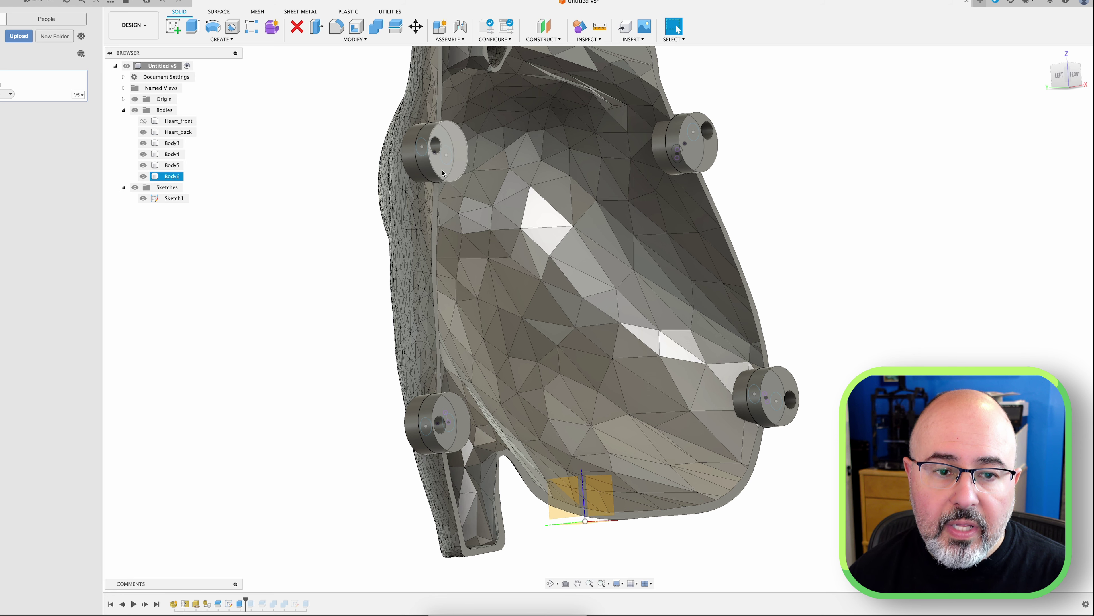
Step: Step the history past Extrude2 so Body7–Body10 appear at the bosses
middle_click_drag(464, 175, 302, 208, "shift")
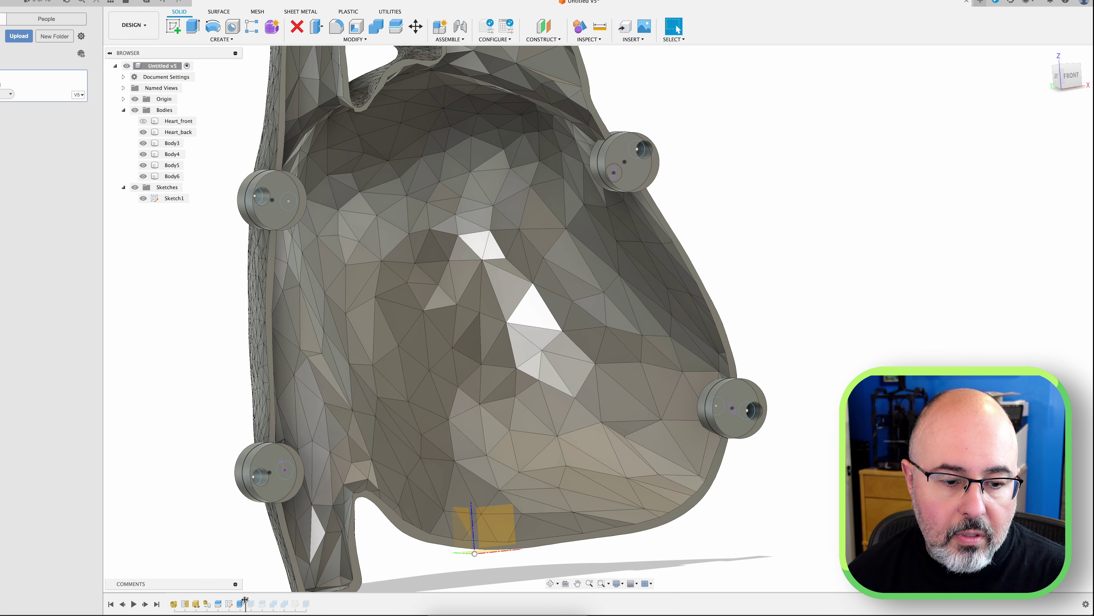
left_click_drag(245, 600, 257, 600)
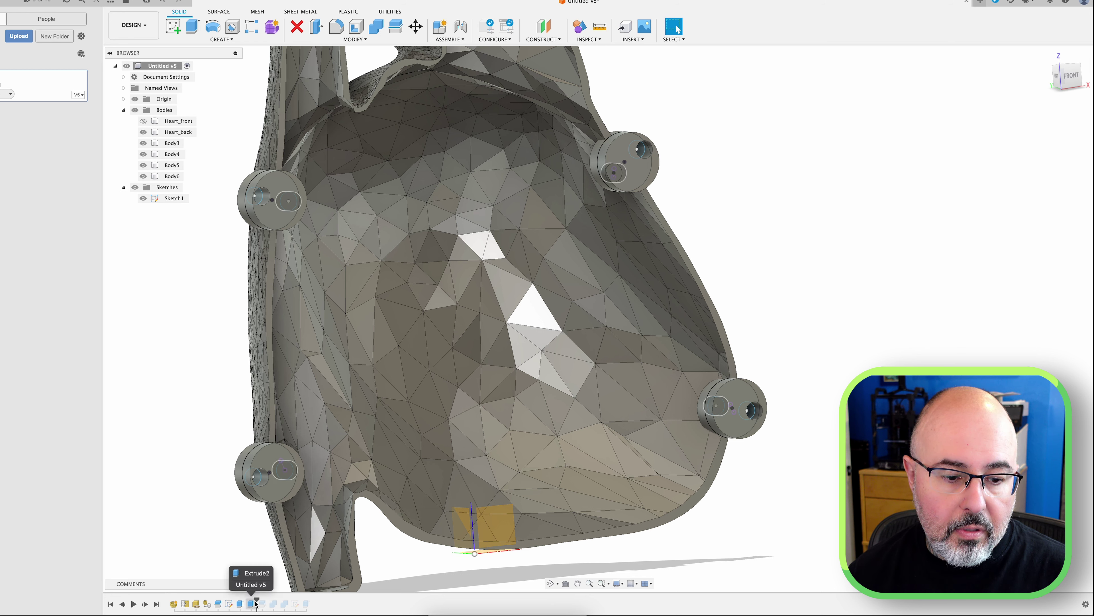
left_click_drag(258, 600, 266, 599)
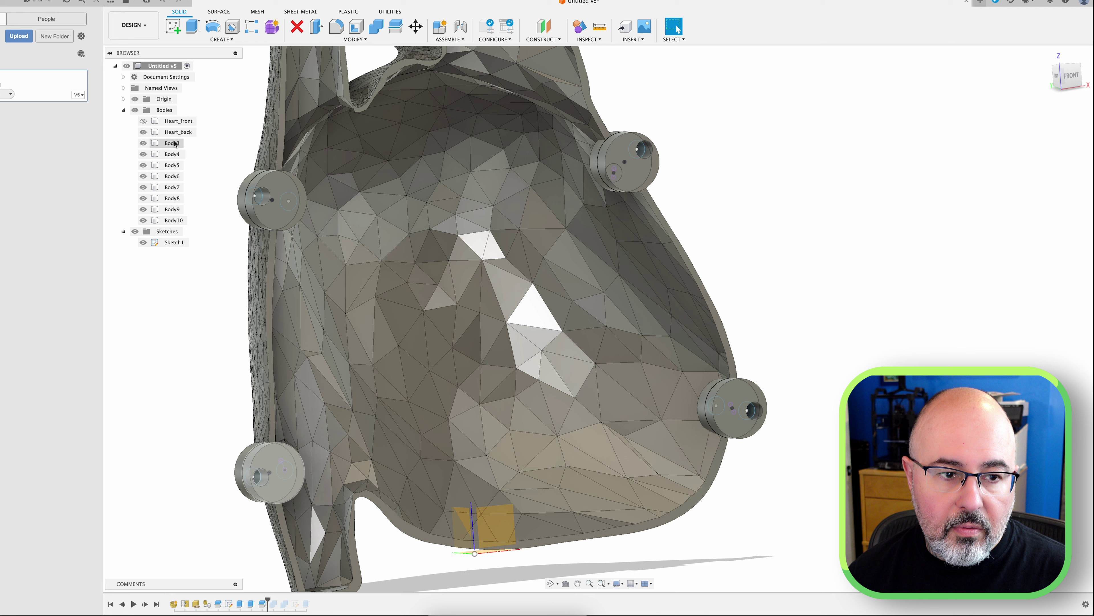
Step: Hide Body3, Body4, Body5 and Body6
left_click(143, 143)
left_click(143, 154)
left_click(144, 165)
left_click(143, 176)
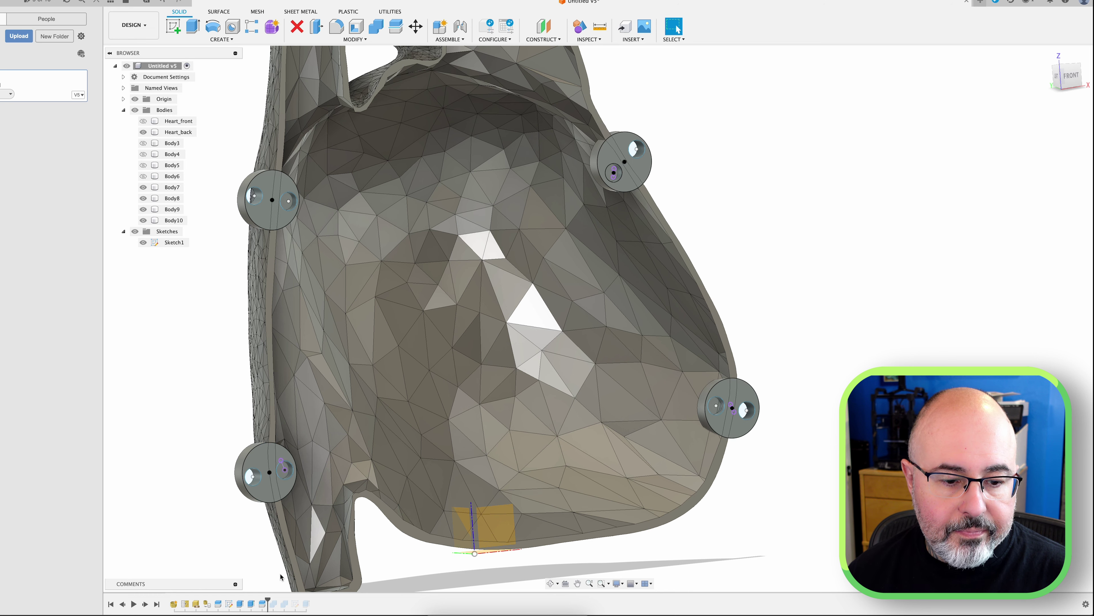
Step: Step past Combine1 and Combine2, absorbing Body7–Body10 and Body3–Body6 into the halves
left_click_drag(268, 598, 279, 598)
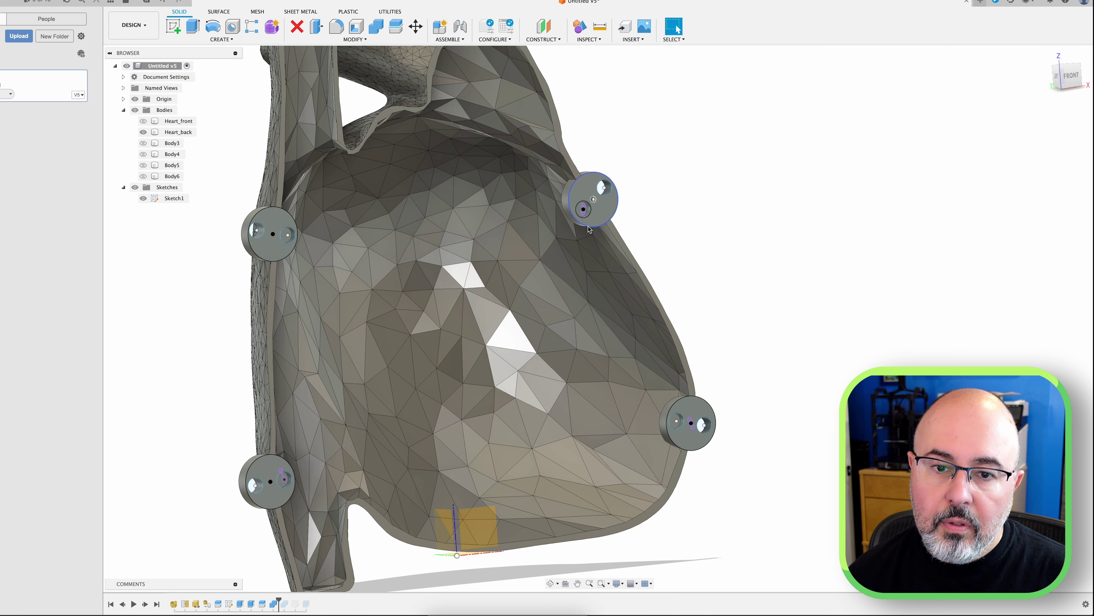
left_click(593, 177)
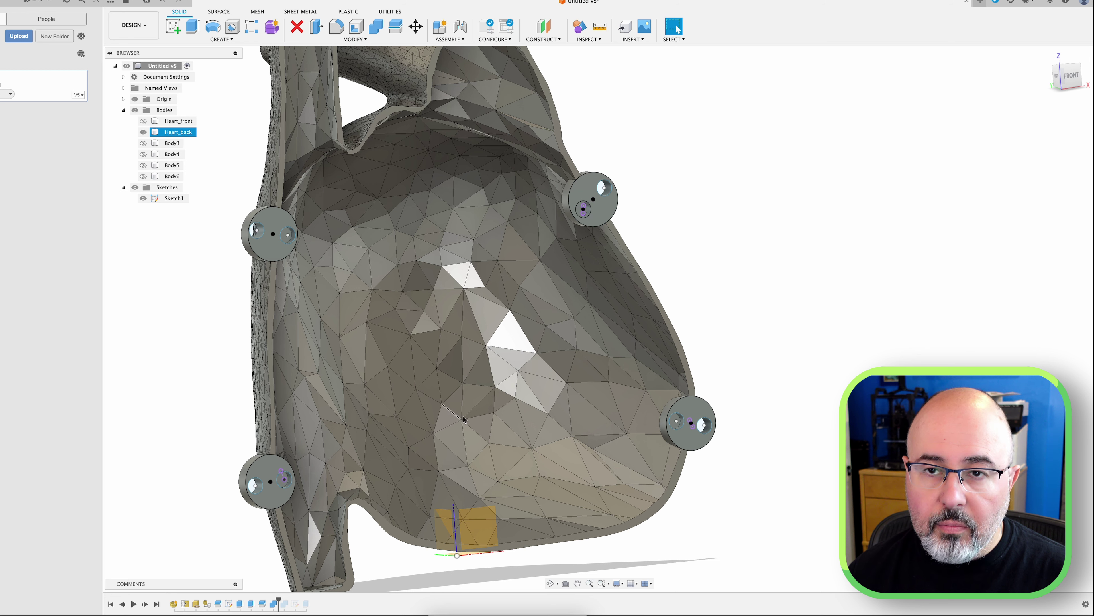
key("Escape")
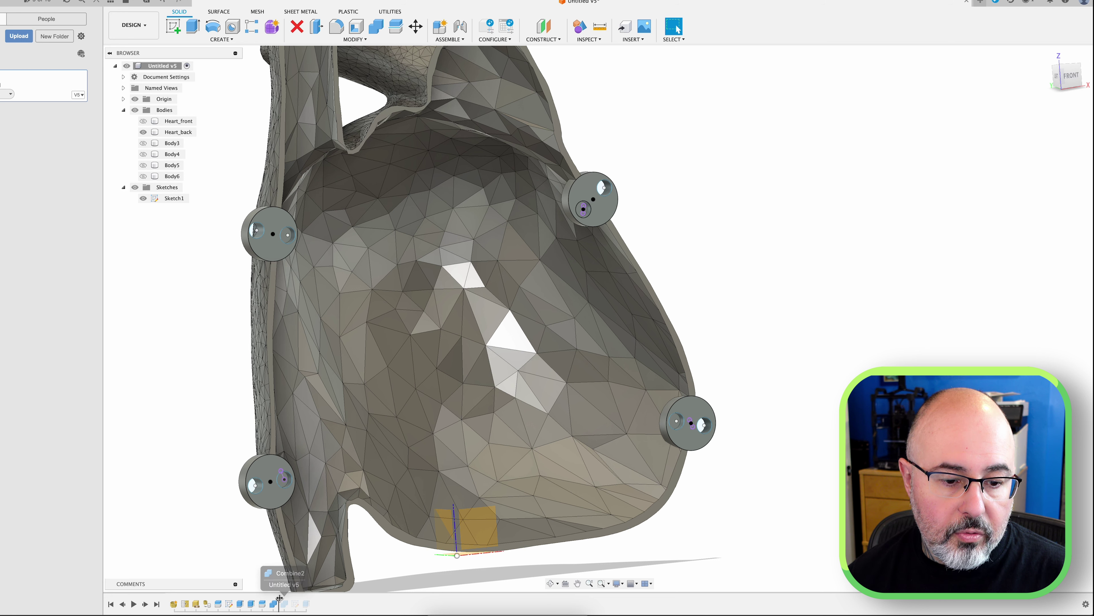
left_click_drag(278, 598, 290, 598)
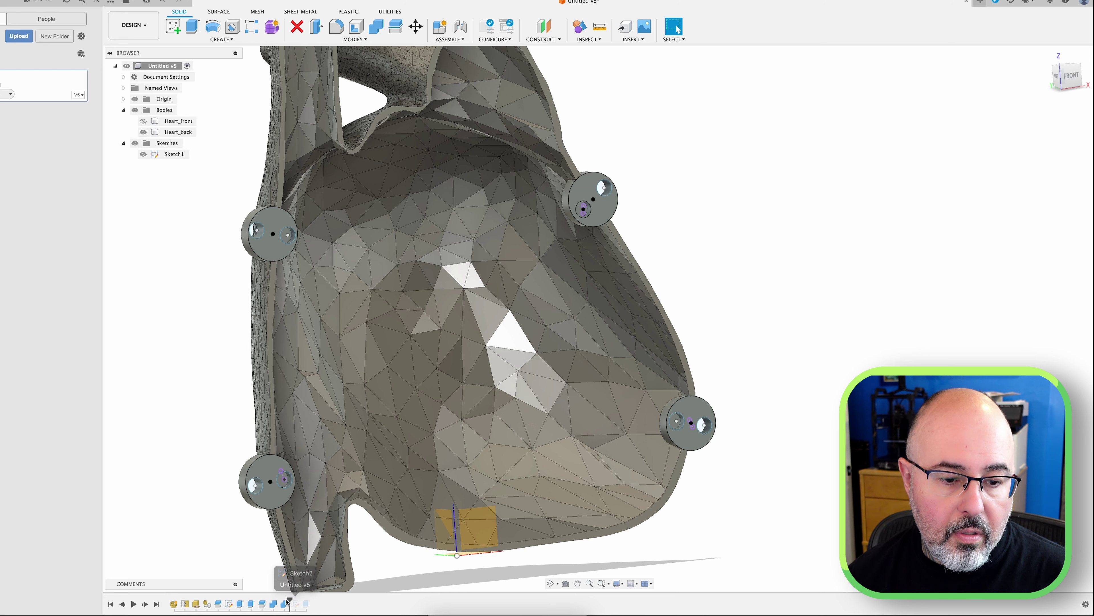
Step: Show Heart_front alone to inspect its cavity, then show Heart_back again
left_click(143, 121)
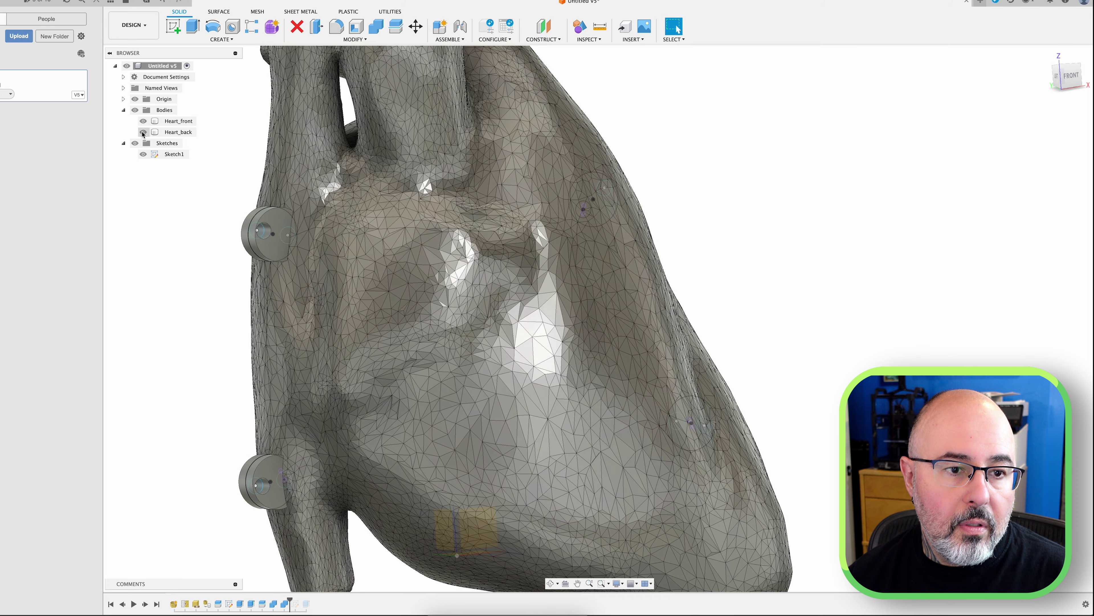
left_click(143, 132)
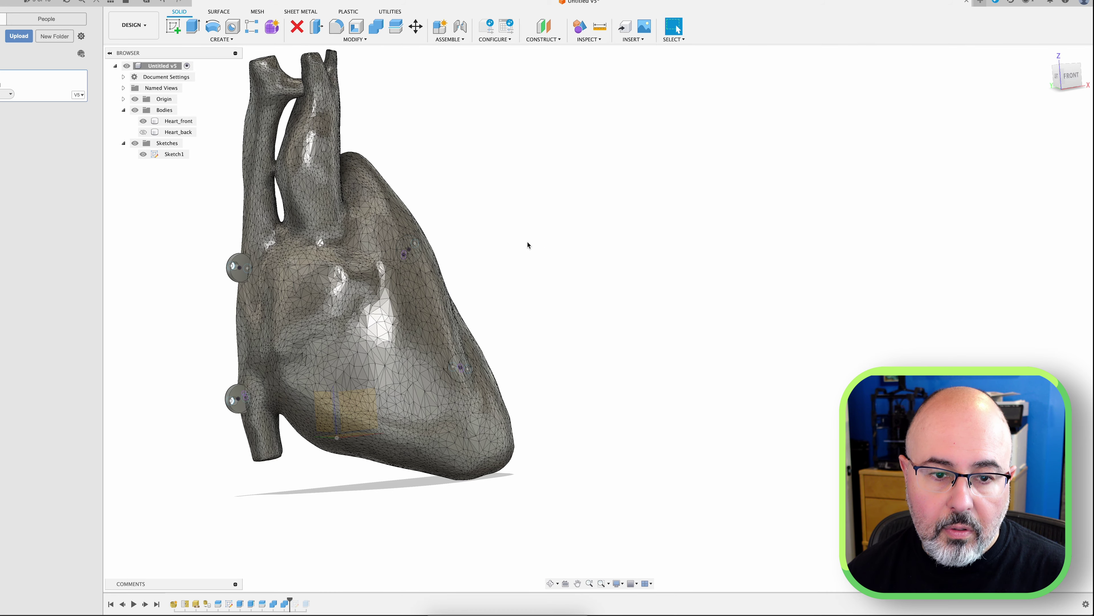
middle_click_drag(528, 245, 834, 244)
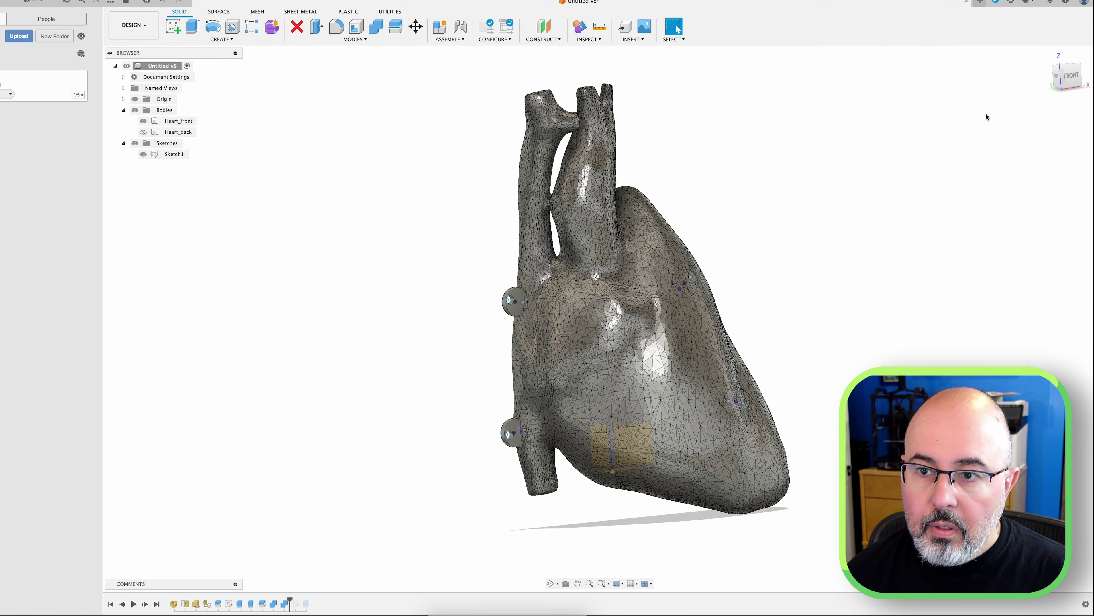
middle_click_drag(599, 319, 481, 323, "shift")
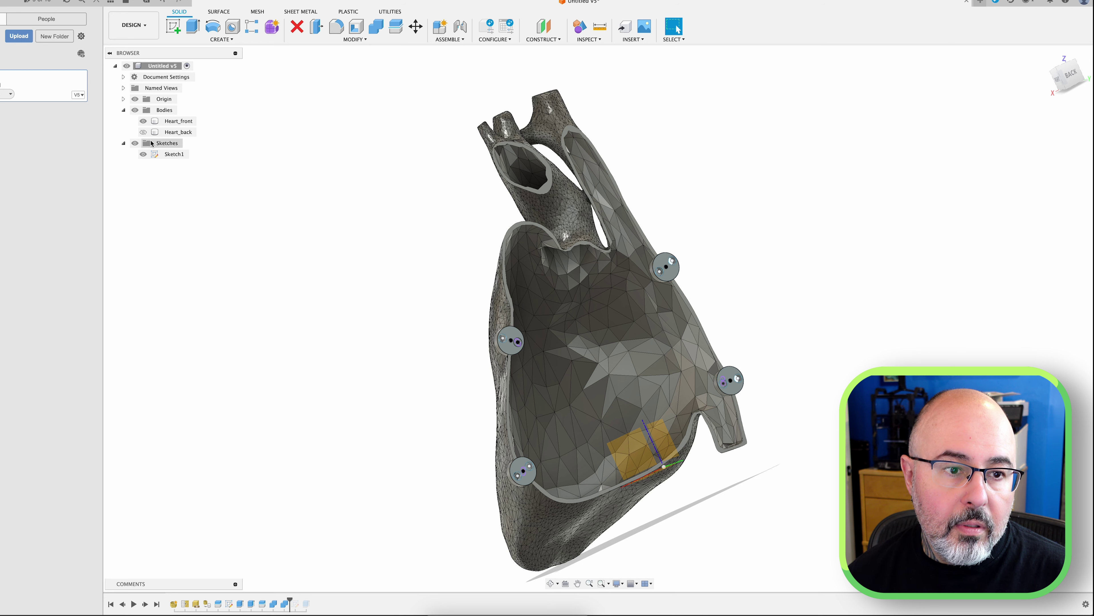
left_click(143, 132)
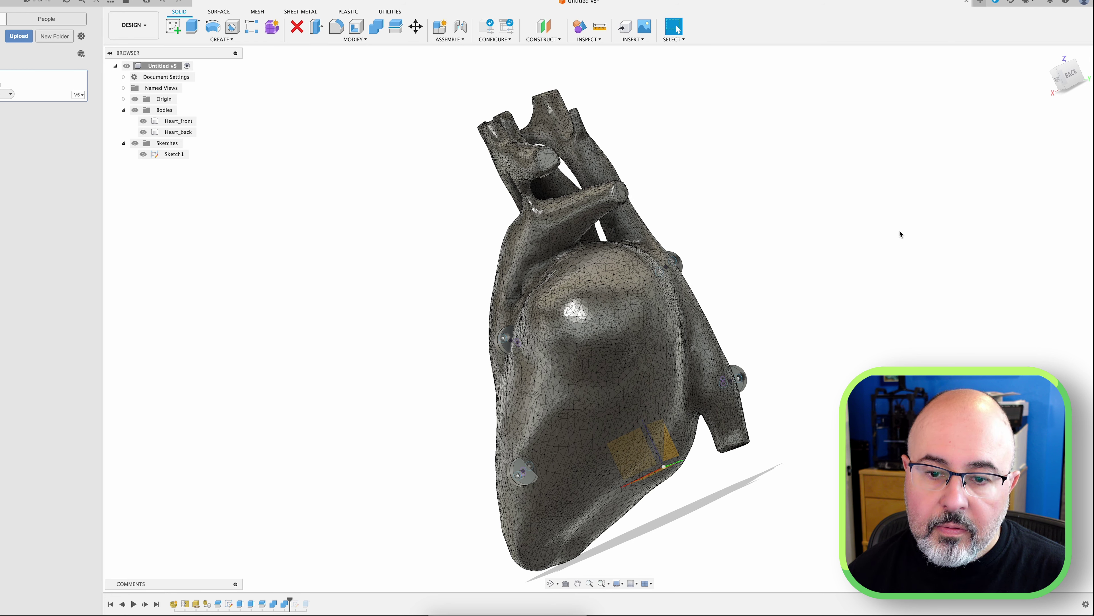
mouse_move(600, 318)
middle_mouse_down("shift")
mouse_move(547, 321)
mouse_move(487, 345)
mouse_move(426, 345)
mouse_move(525, 338)
middle_mouse_up("shift")
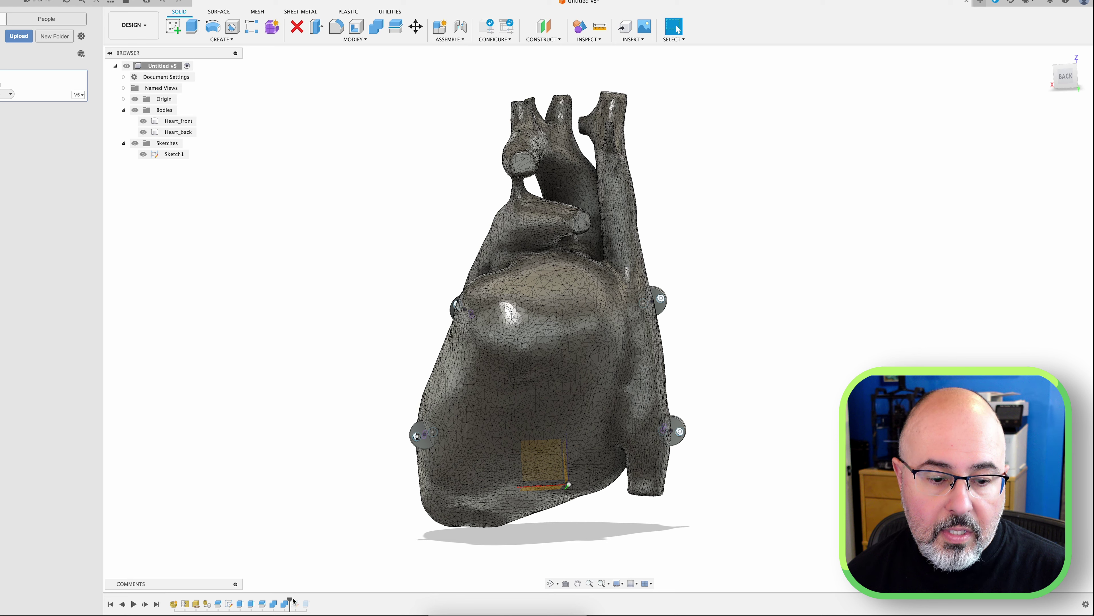
Step: Advance the timeline past Sketch2 to the last feature, checking the heart's underside and back
left_click_drag(291, 600, 301, 601)
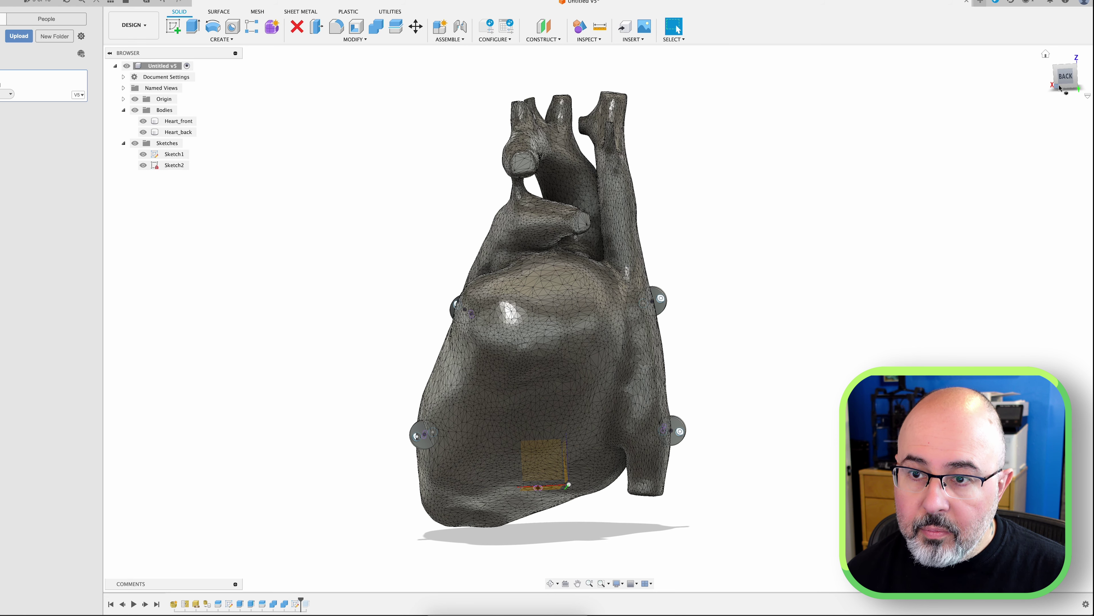
left_click_drag(1066, 78, 1060, 16)
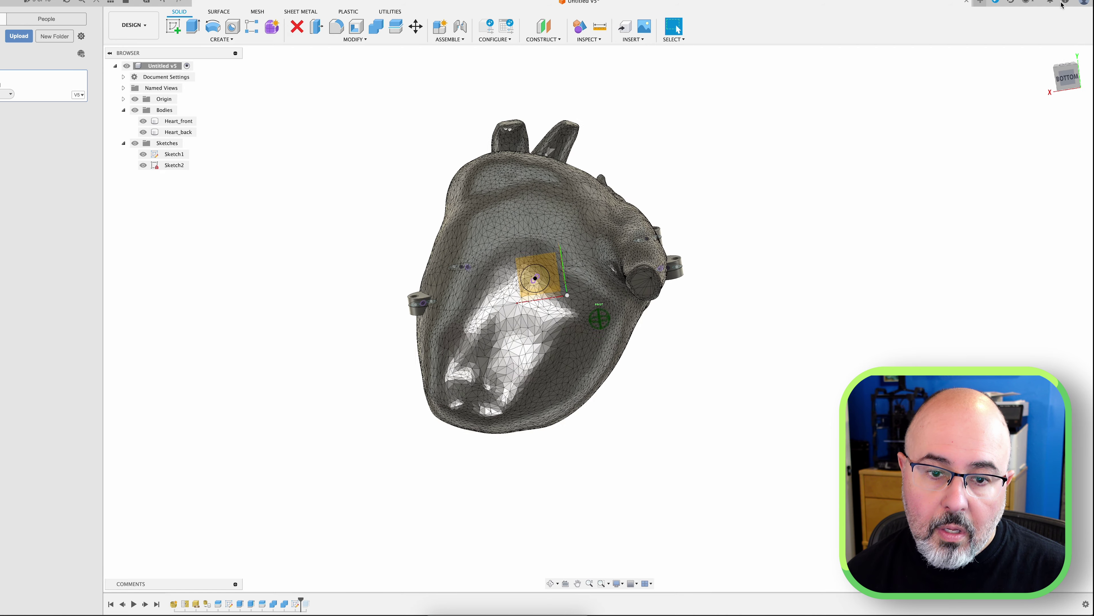
left_click(533, 263)
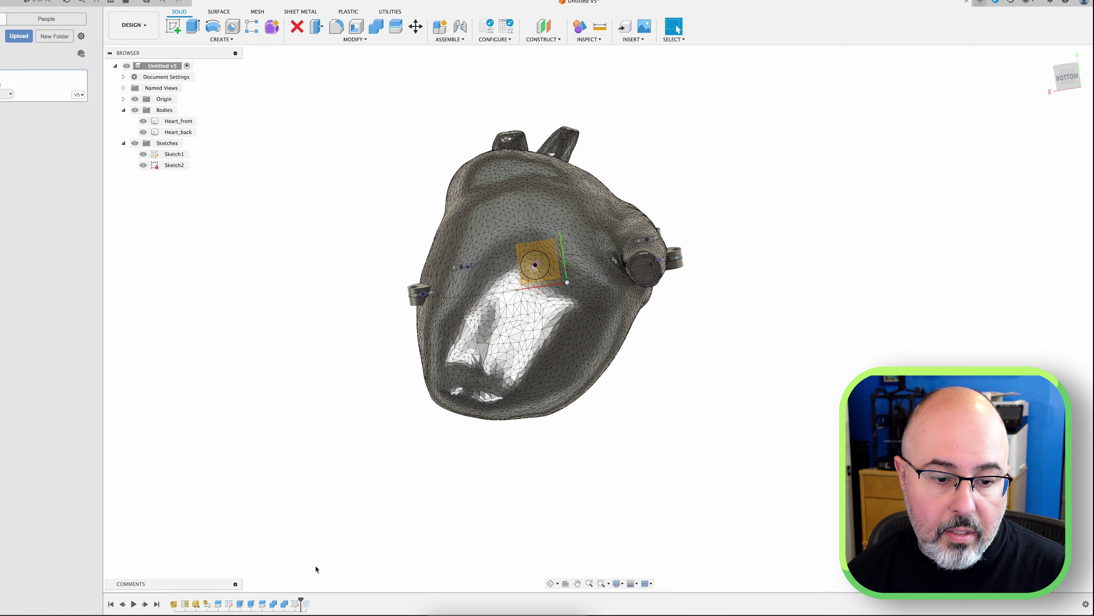
left_click_drag(301, 600, 312, 603)
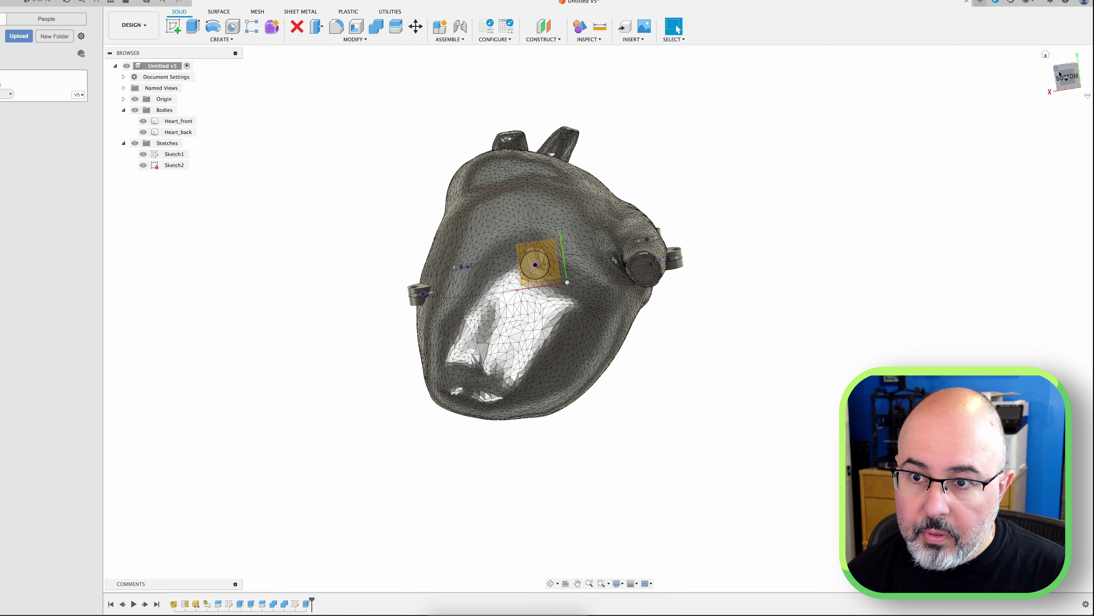
mouse_move(1067, 77)
left_mouse_down()
mouse_move(1080, 108)
mouse_move(940, 208)
left_mouse_up()
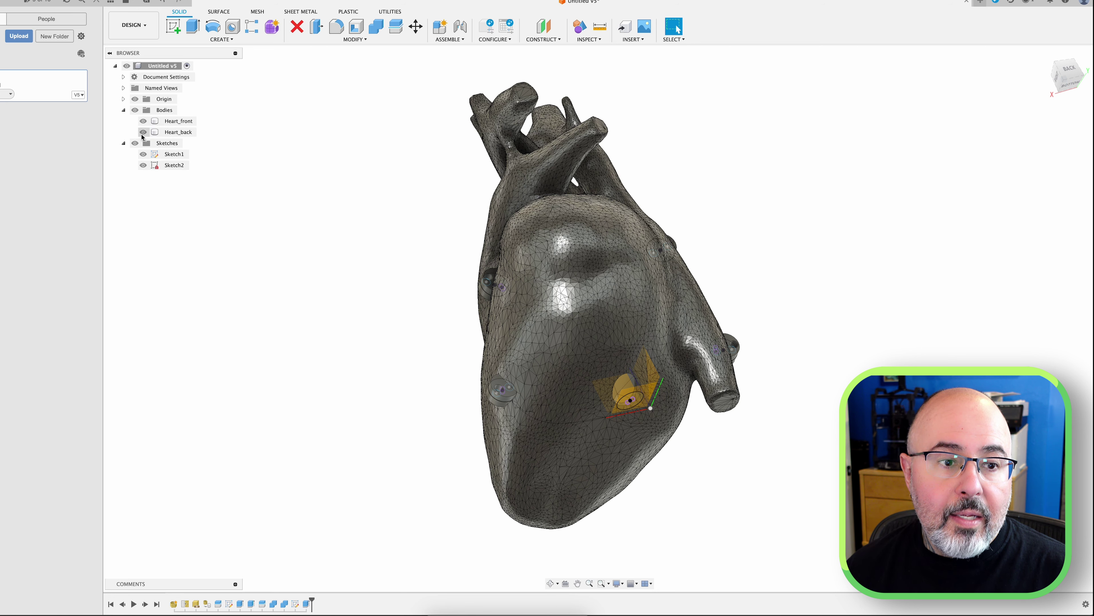
Step: Hide Heart_front and inspect Heart_back's hollow interior with its magnet pockets
left_click(143, 122)
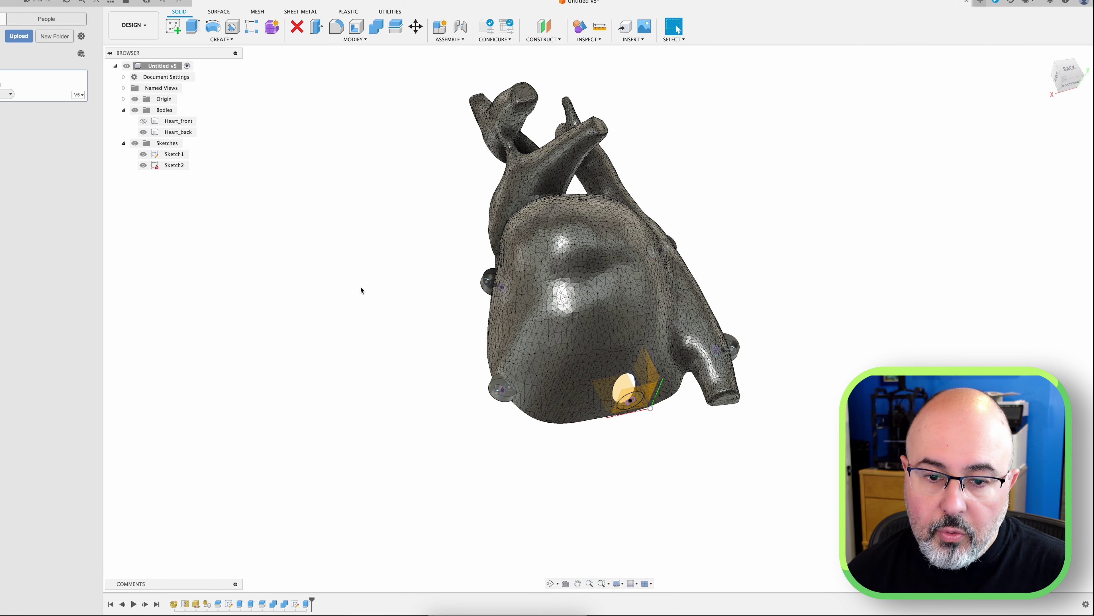
middle_click_drag(361, 290, 470, 230, "shift")
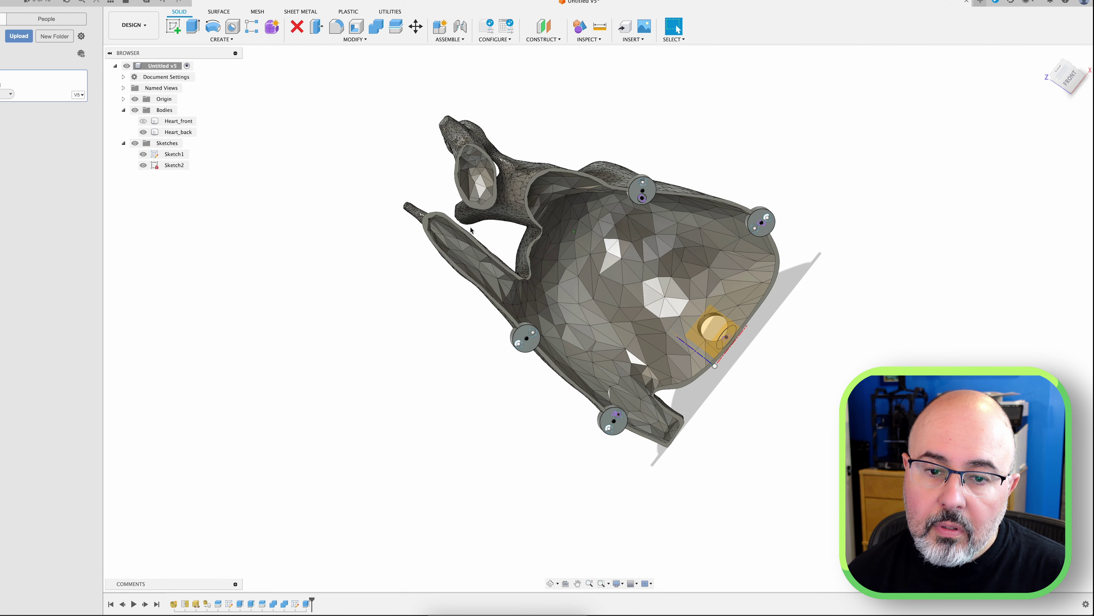
middle_click_drag(794, 190, 833, 202, "shift")
left_click(650, 254)
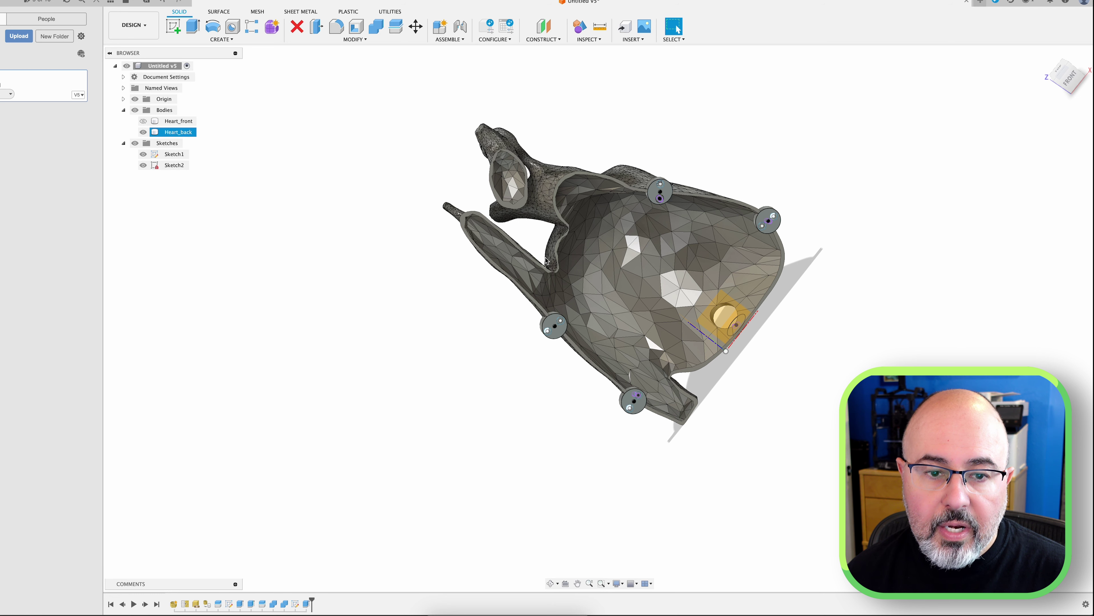
left_click(858, 186)
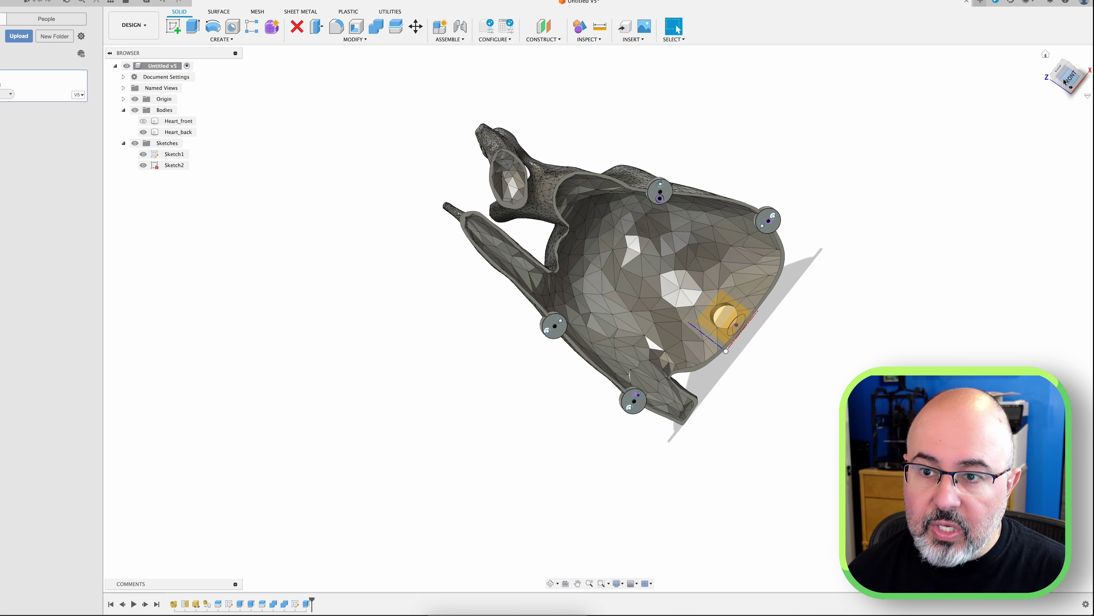
left_click_drag(1065, 81, 1060, 80)
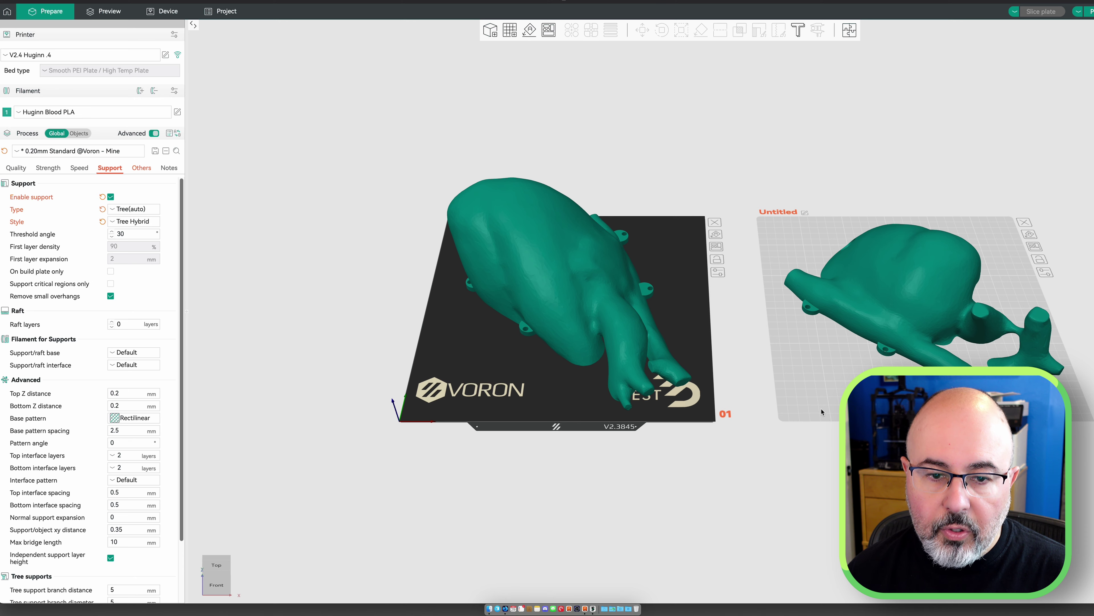
Step: Tilt the view to look down on both build plates from above
left_click_drag(821, 412, 818, 426)
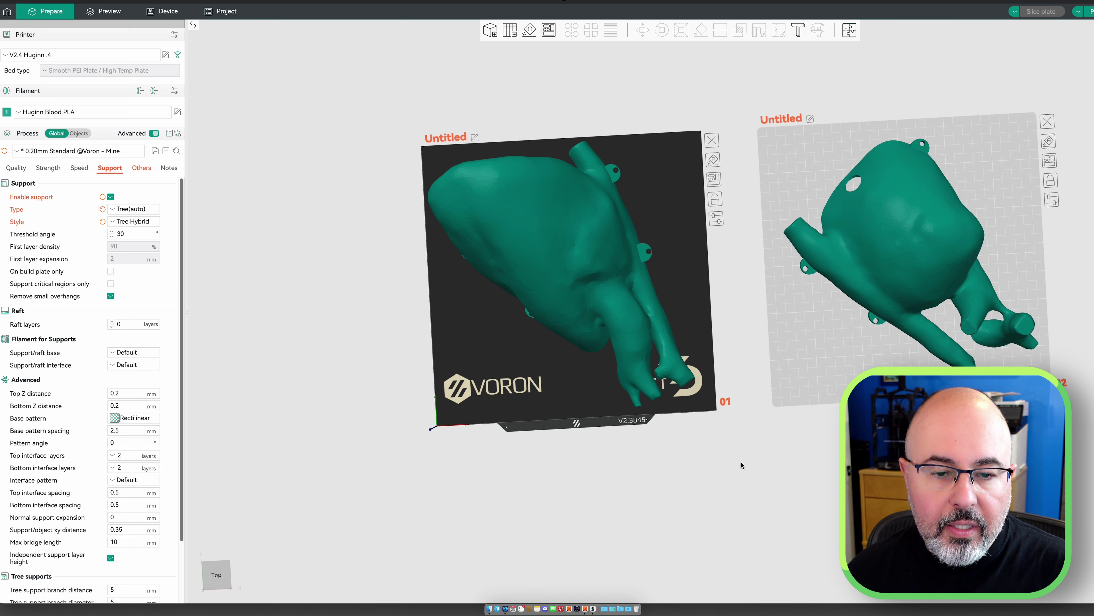
left_click(105, 13)
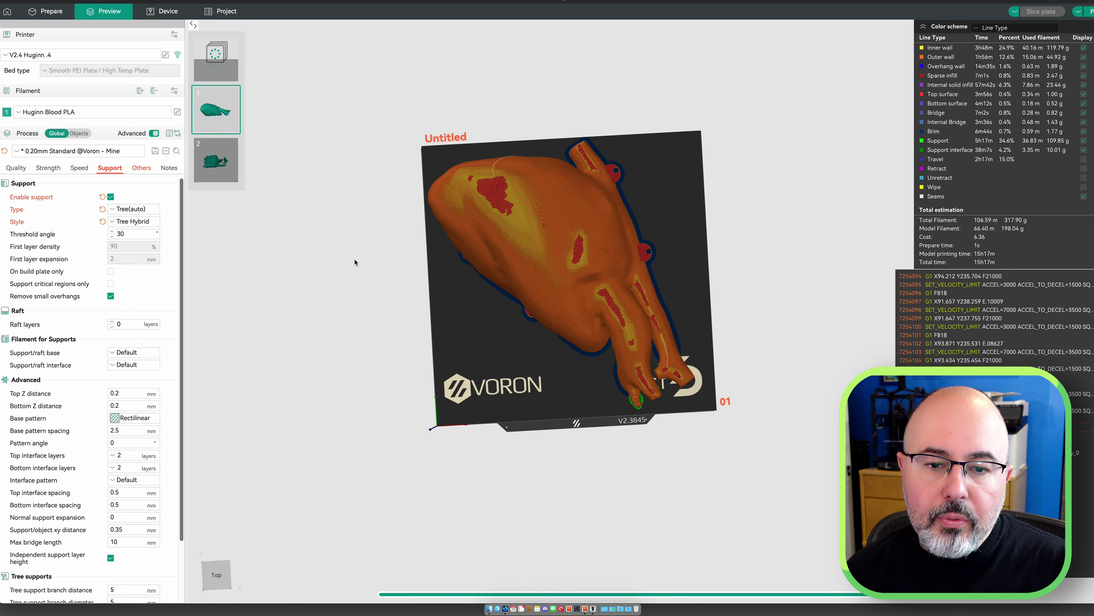
key("0")
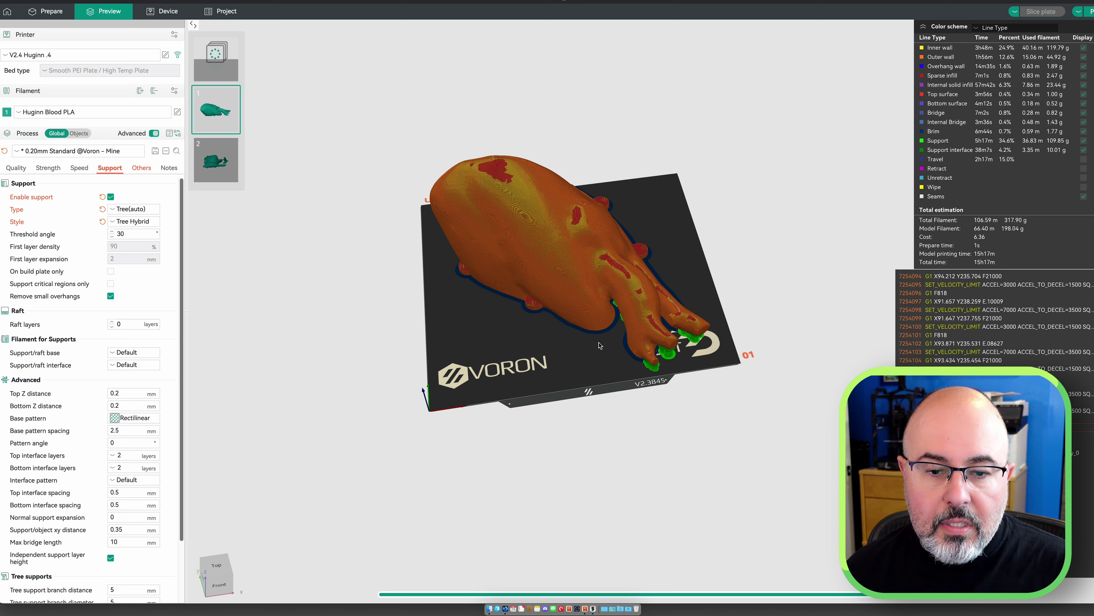
left_click_drag(599, 346, 581, 347)
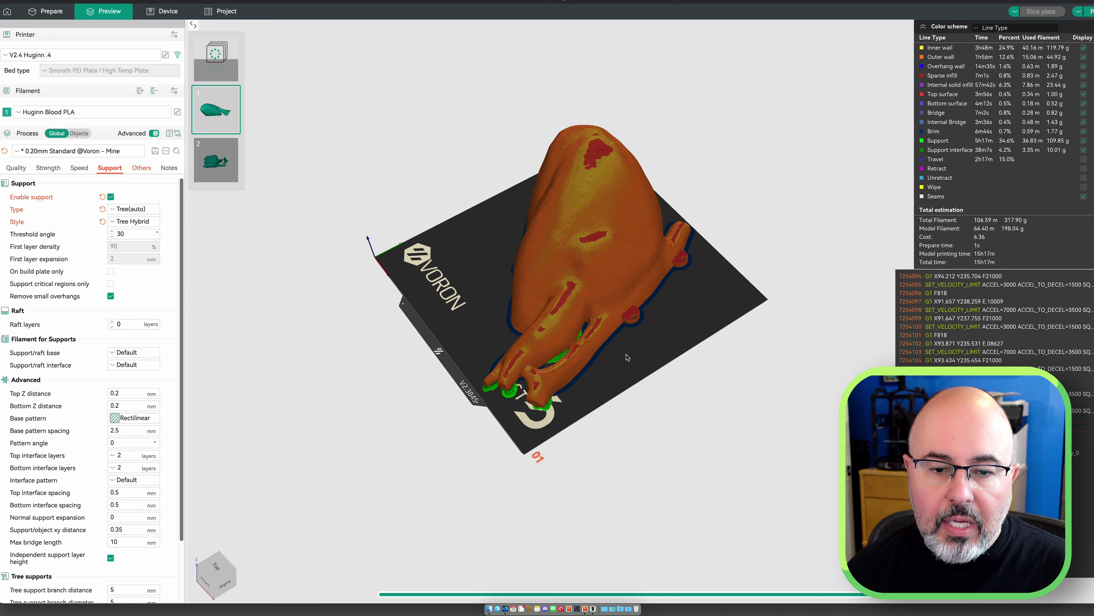
mouse_move(624, 378)
left_mouse_down()
mouse_move(641, 341)
mouse_move(641, 371)
left_mouse_up()
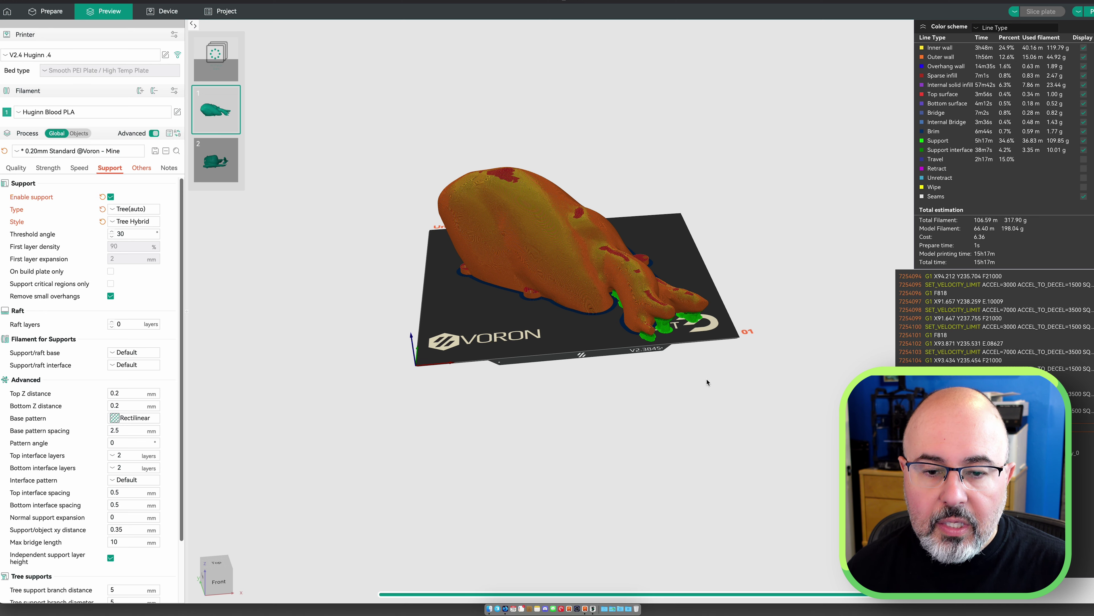
mouse_move(706, 383)
left_mouse_down()
mouse_move(684, 379)
mouse_move(702, 391)
left_mouse_up()
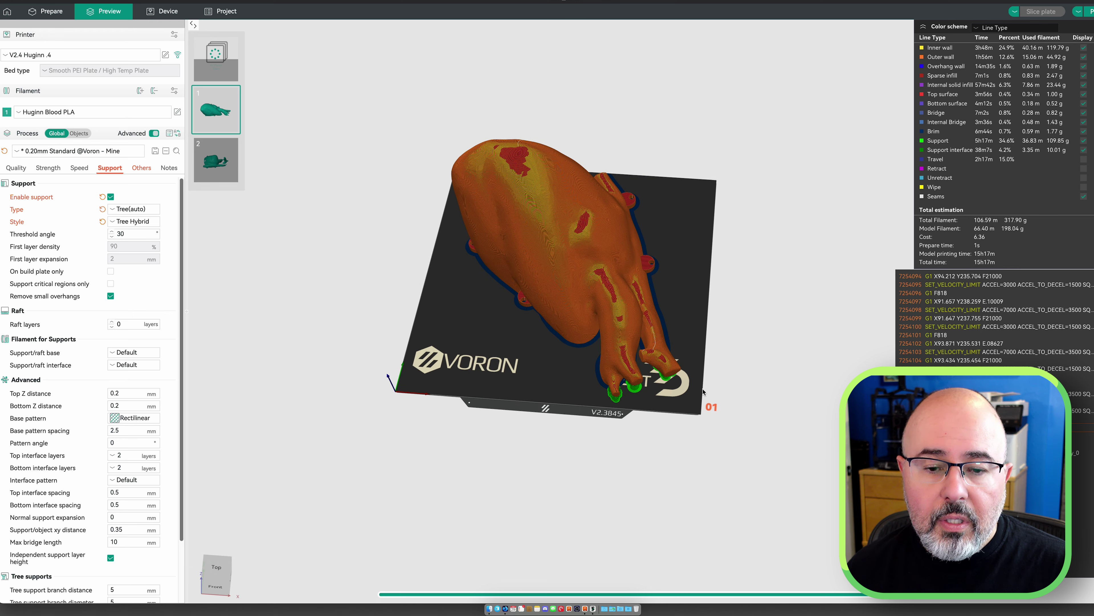
left_click_drag(702, 391, 708, 389)
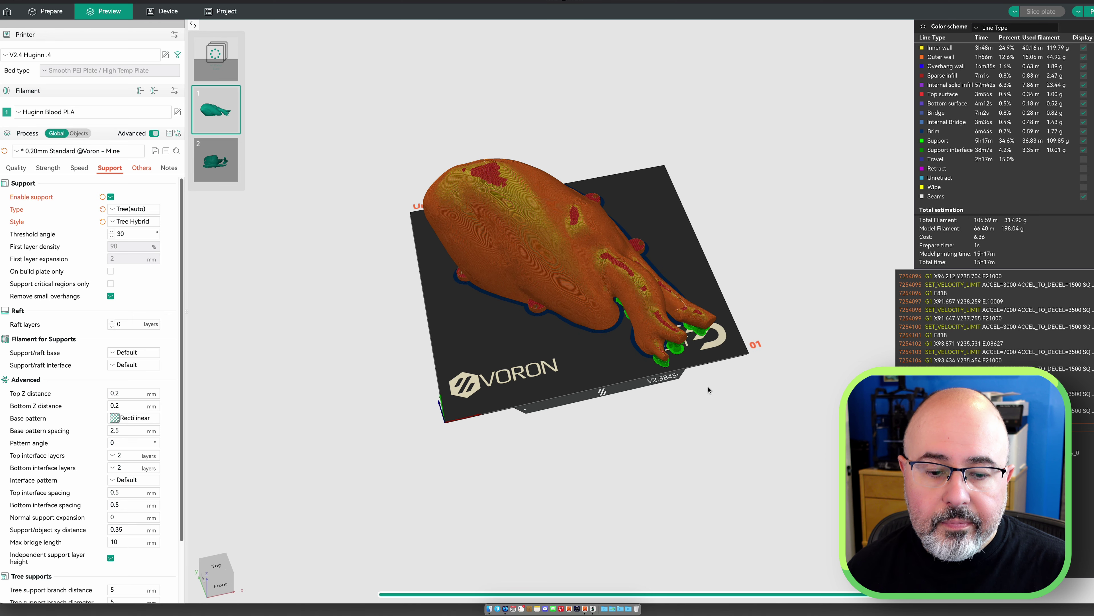